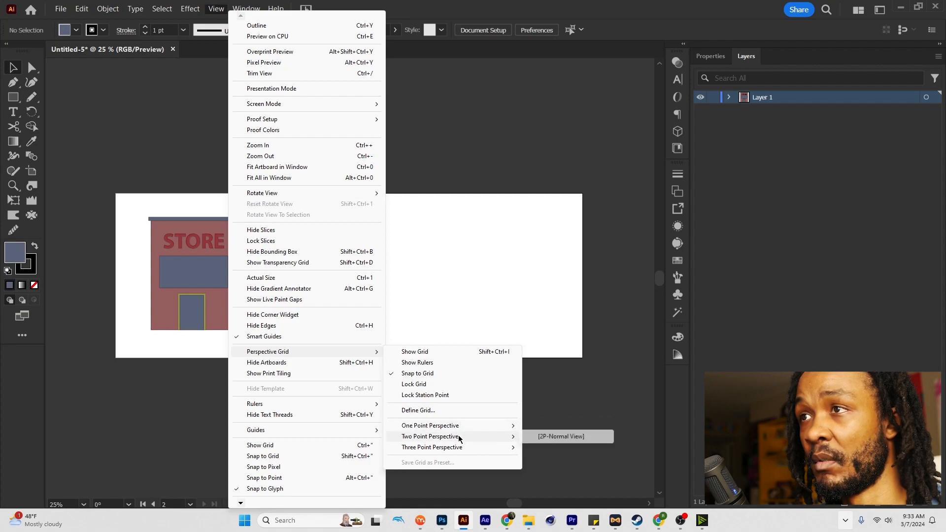
Show a two-point perspective grid on the larger artboard using the [2P-Normal View] preset.
left_click(546, 437)
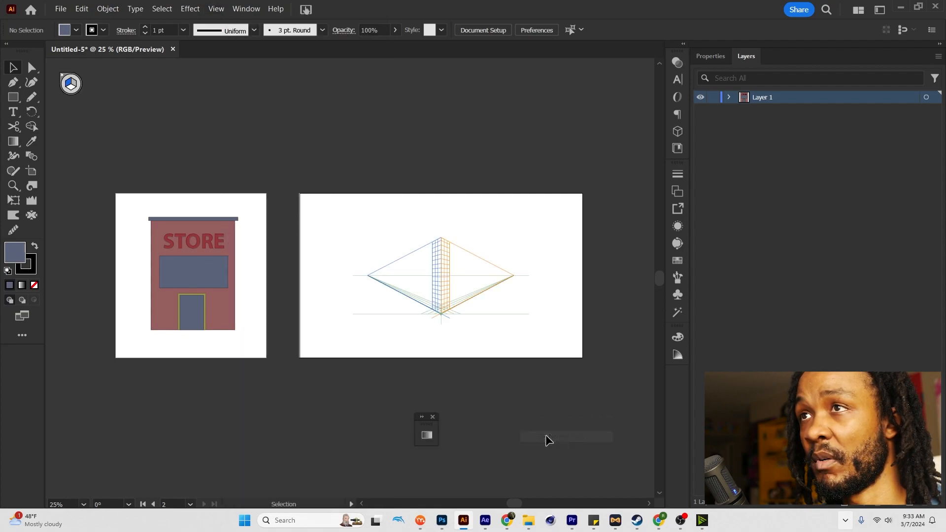
scroll(443, 282, "up", 2)
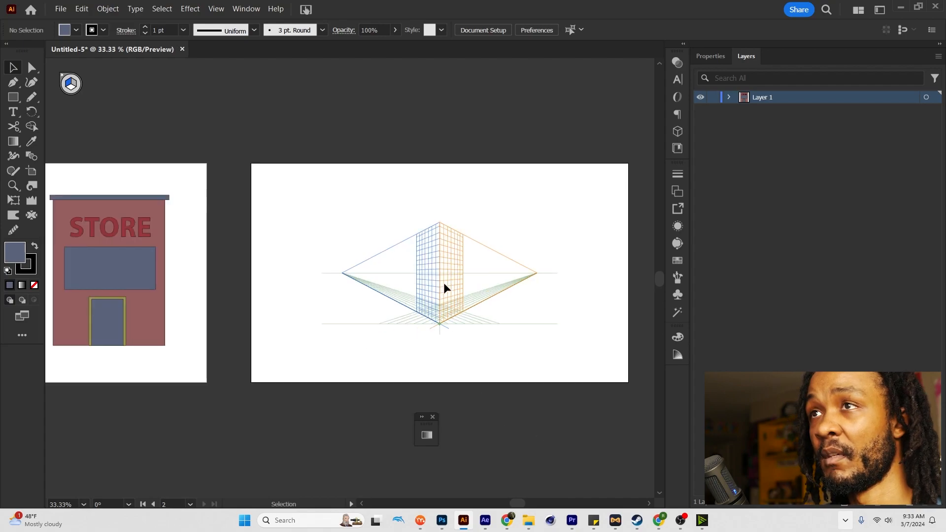
scroll(444, 283, "down", 2)
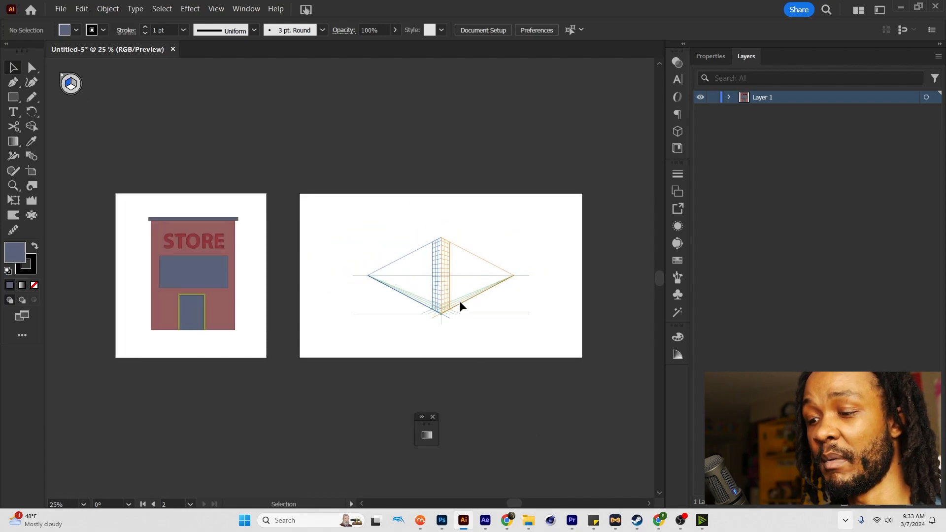
With the Perspective Grid tool, move the grid up on the artboard and extend its base down to near the artboard's lower edge.
key("shift+p")
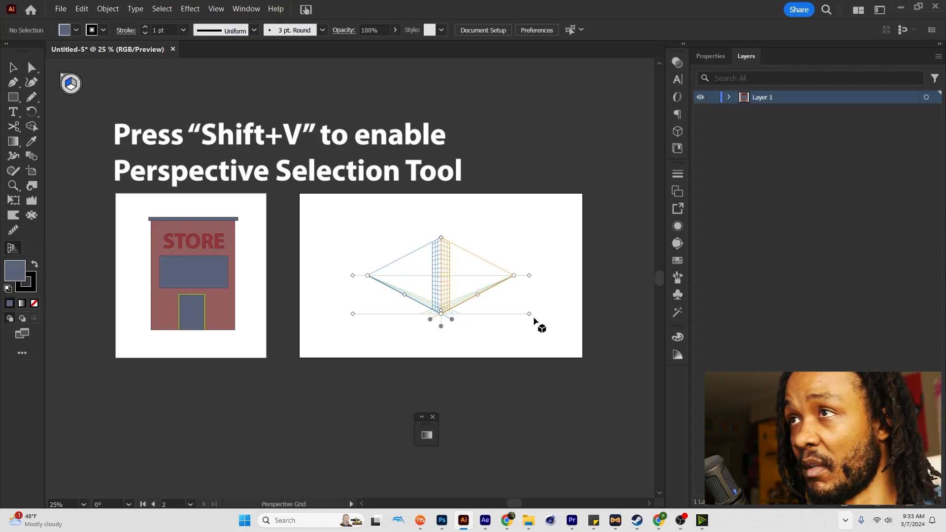
left_click_drag(527, 313, 515, 285)
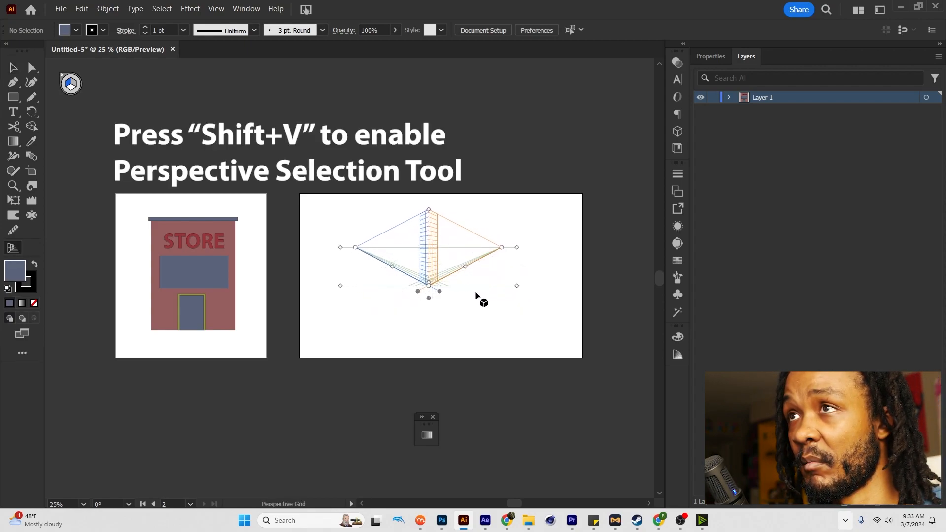
left_click_drag(427, 297, 427, 345)
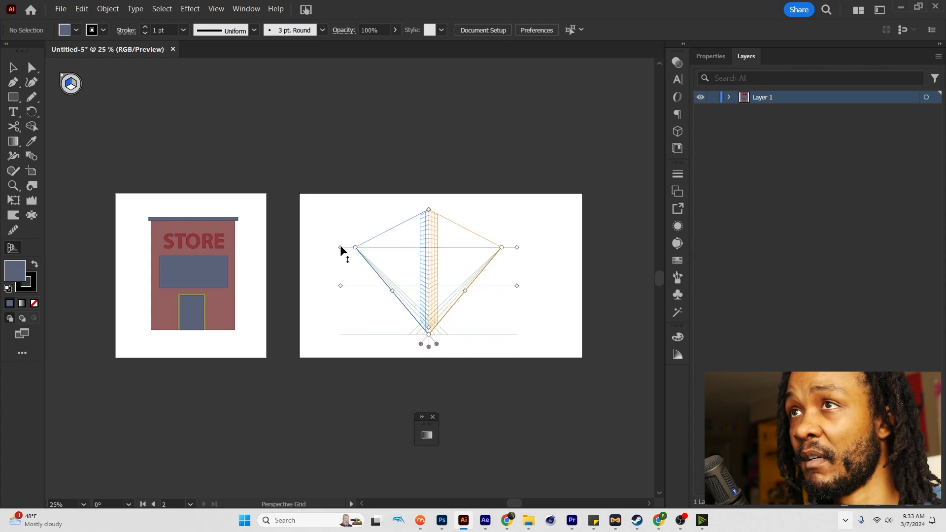
Spread both vanishing points outward past the artboard's sides so the left and right grid planes become wider.
left_click_drag(510, 253, 604, 252)
left_click_drag(429, 335, 420, 338)
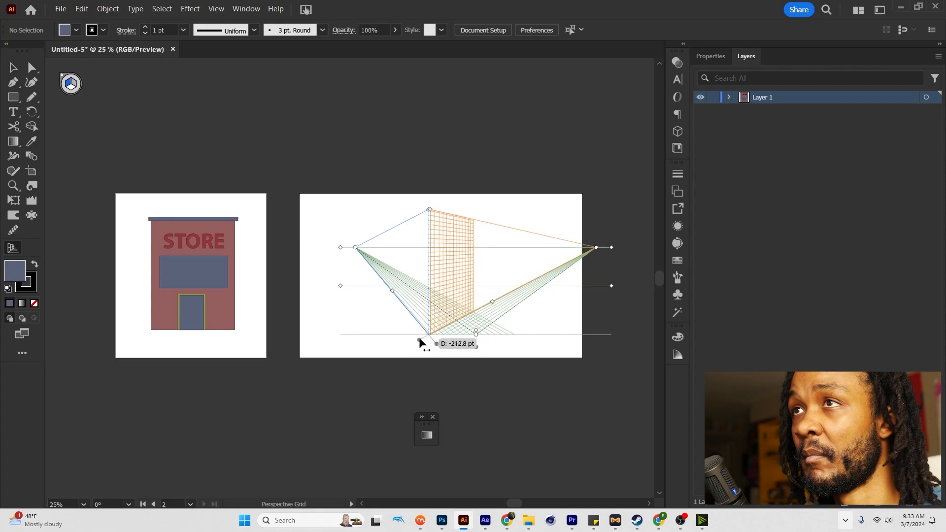
left_click_drag(350, 252, 201, 261)
scroll(611, 247, "right", 3)
left_click_drag(469, 247, 599, 247)
scroll(500, 256, "up", 2)
scroll(499, 255, "down", 2)
scroll(500, 255, "up", 2)
scroll(500, 256, "down", 1)
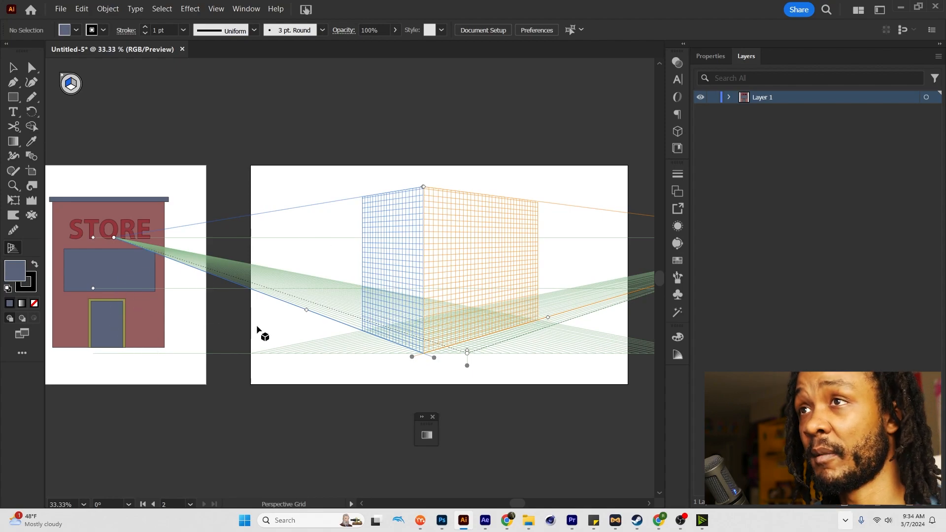
Add a new layer above the store artwork, lock Layer 1, and activate the Rectangle tool.
left_click(913, 505)
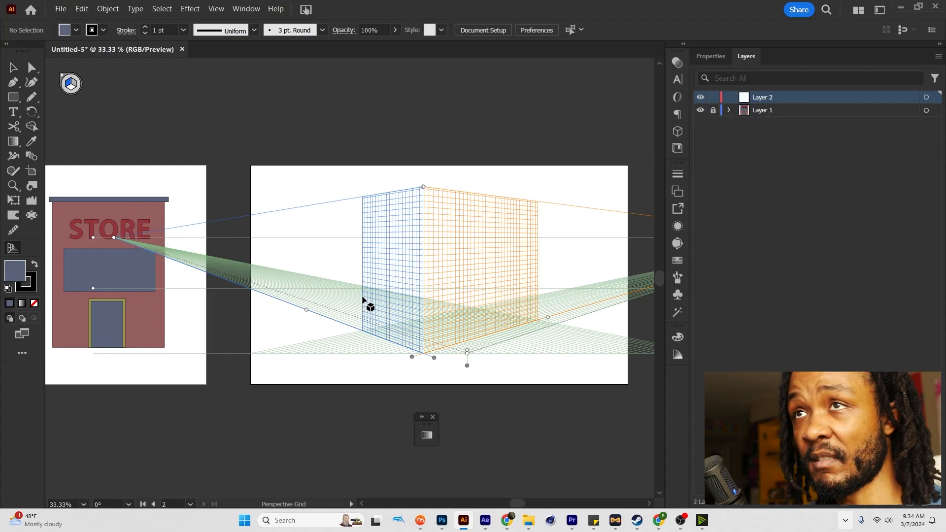
left_click(14, 101)
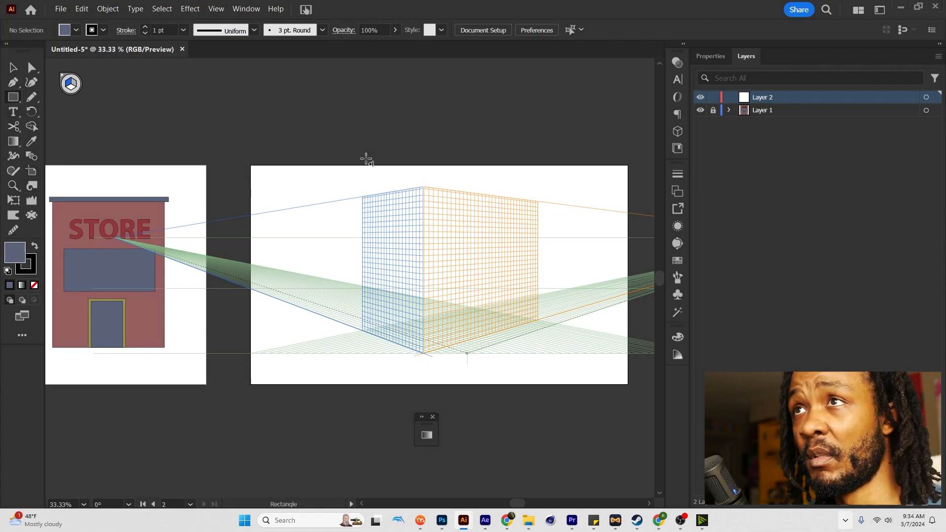
right_click(10, 101)
left_click(56, 98)
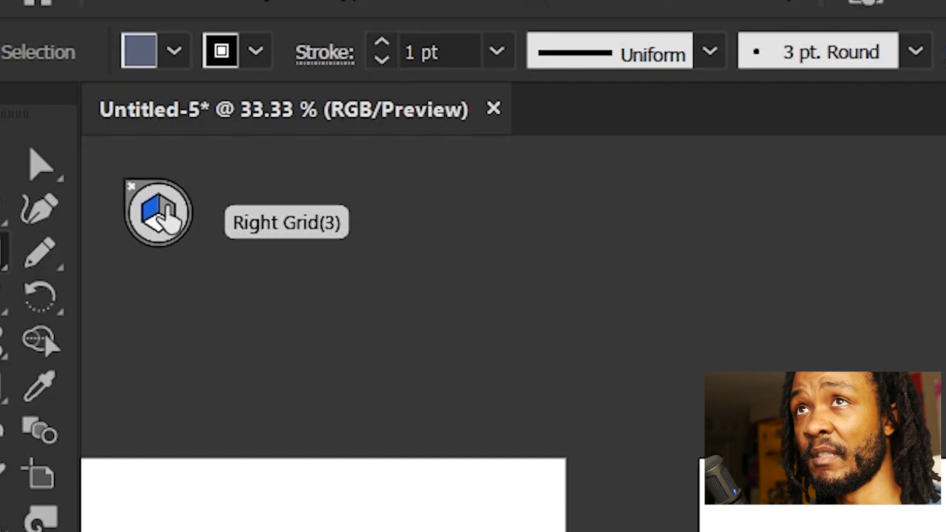
Make the right grid the active plane and draw a rectangle over it from the central corner's top to its far lower edge.
left_click(166, 209)
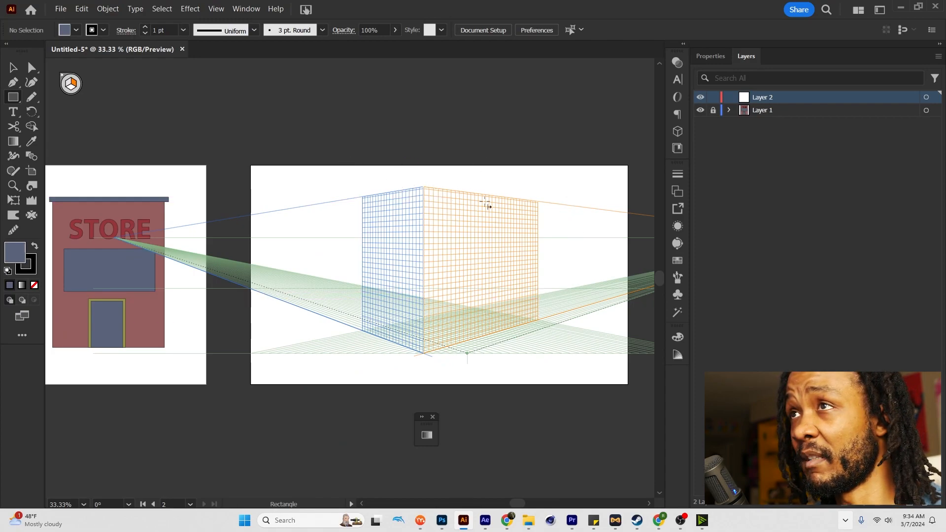
key("1")
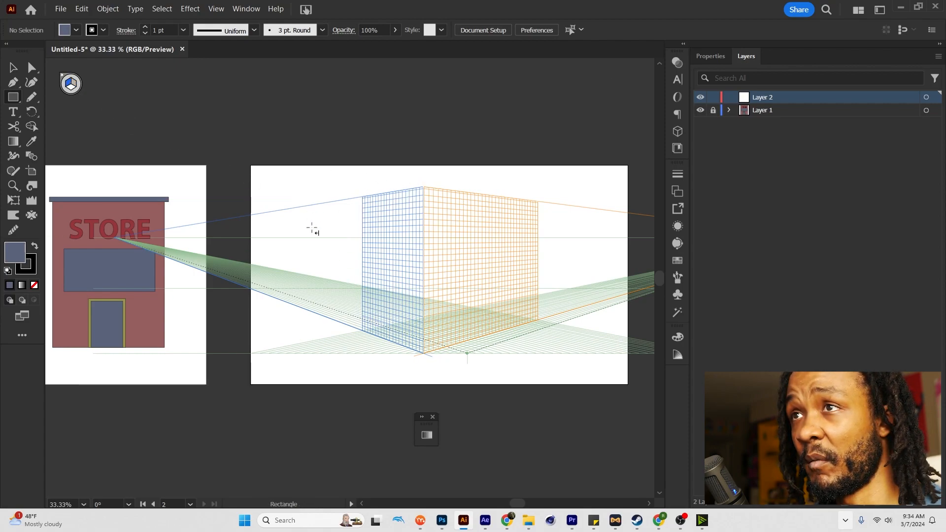
left_click(77, 97)
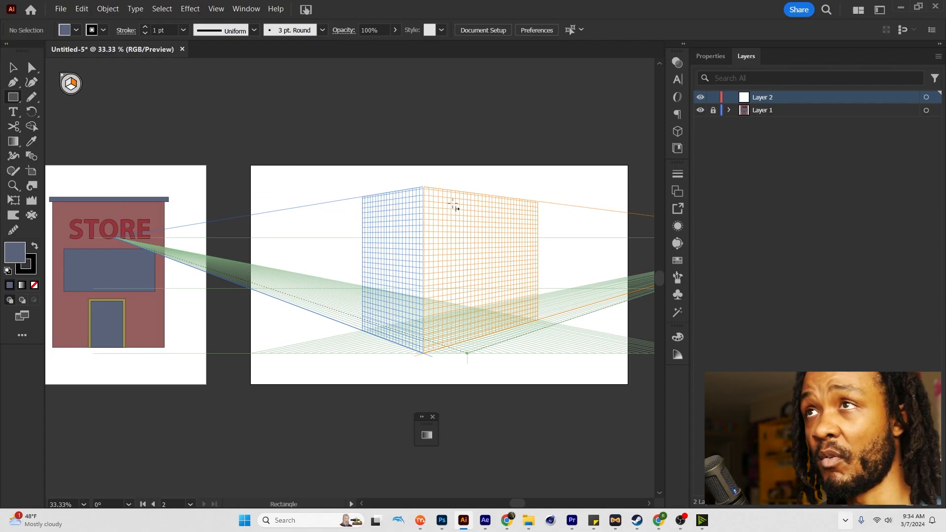
left_click_drag(423, 187, 541, 319)
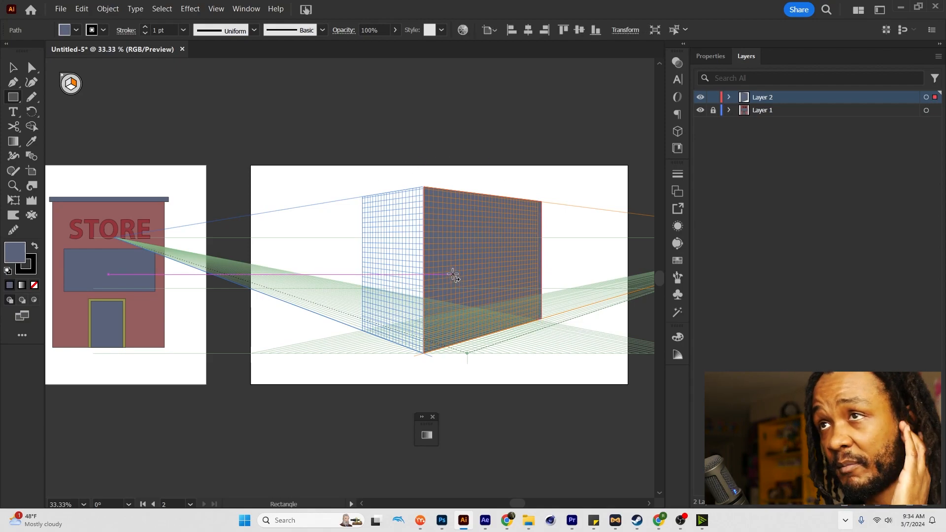
Sample the store's red wall color with the Eyedropper to fill the right-plane rectangle.
key("i")
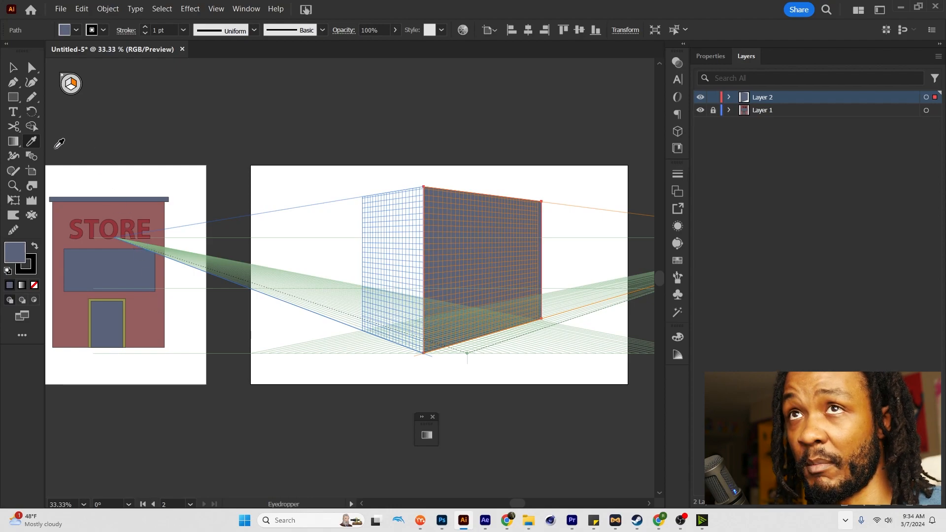
left_click(151, 309)
key("v")
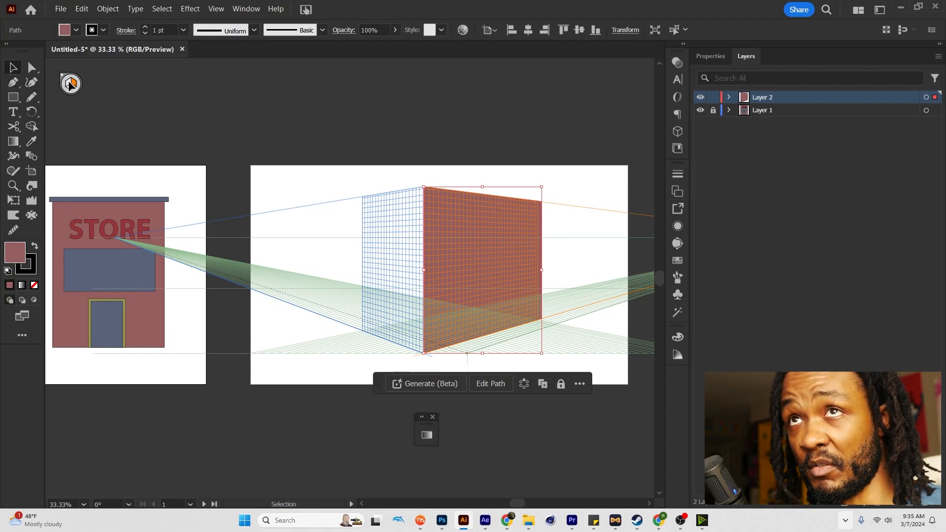
Deselect the right wall and make the left grid the active perspective plane.
left_click(69, 82)
key("shift+p")
left_click(68, 83)
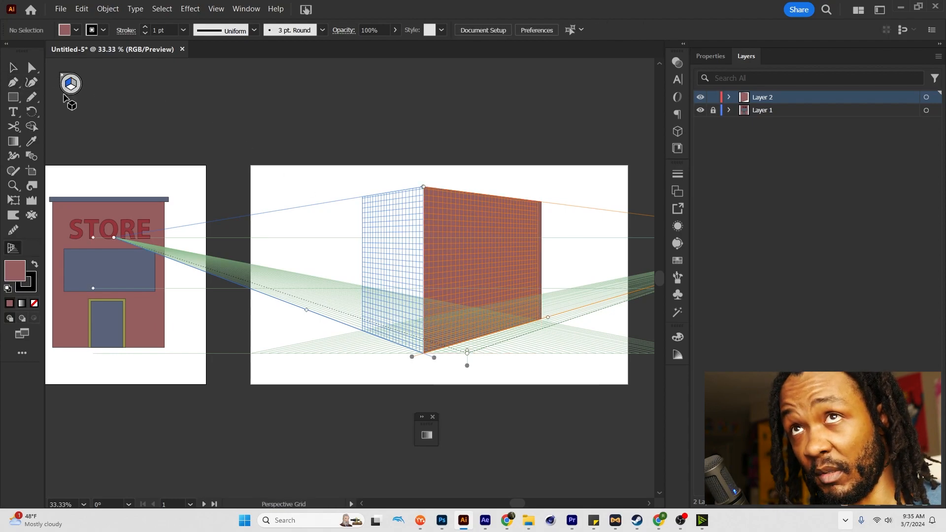
key("v")
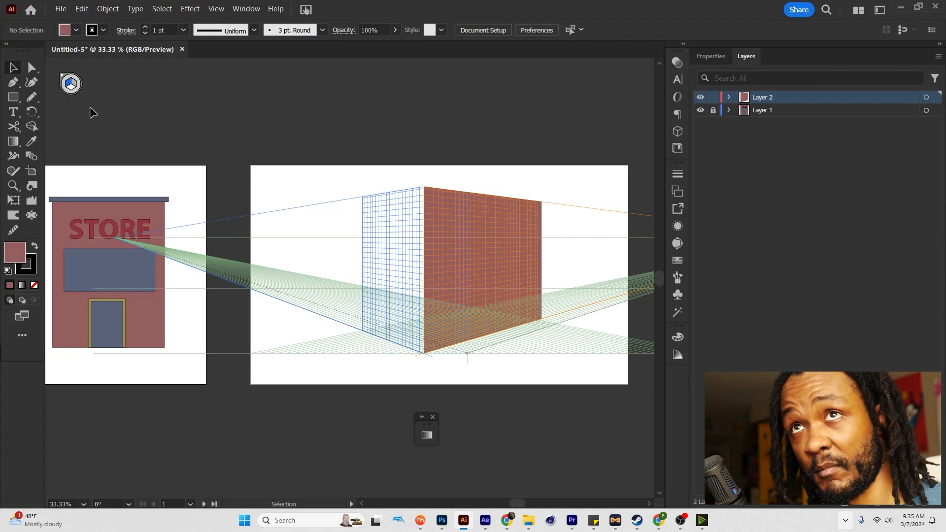
left_click(71, 84)
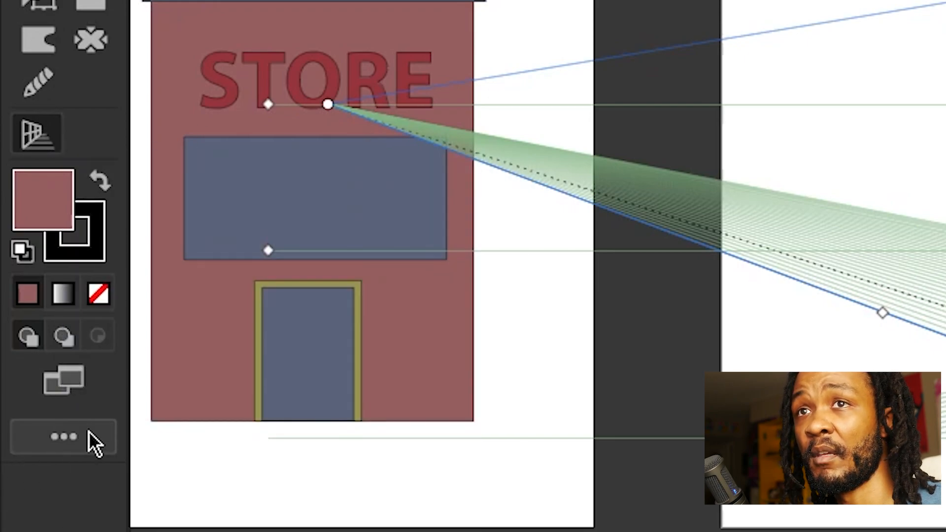
Add the Perspective Grid tool from the full tool collection to the toolbar.
left_click(88, 434)
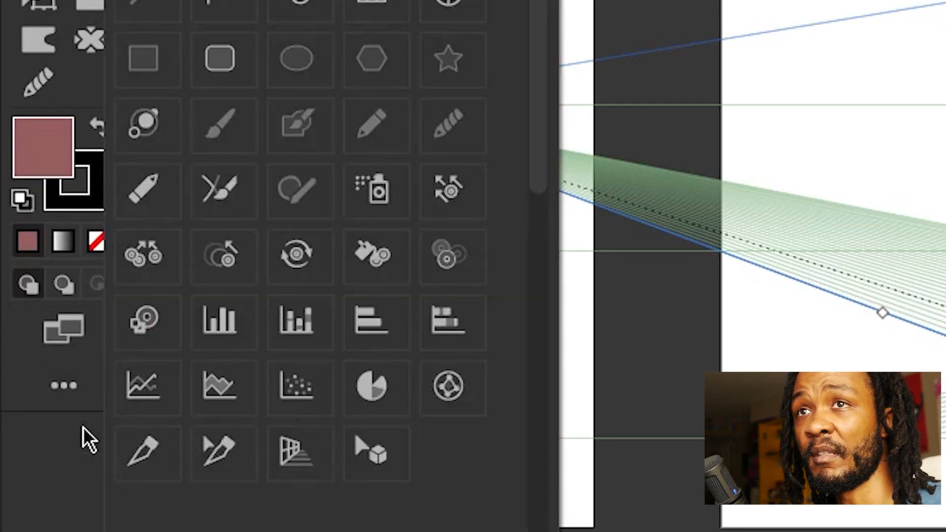
left_click_drag(308, 461, 83, 94)
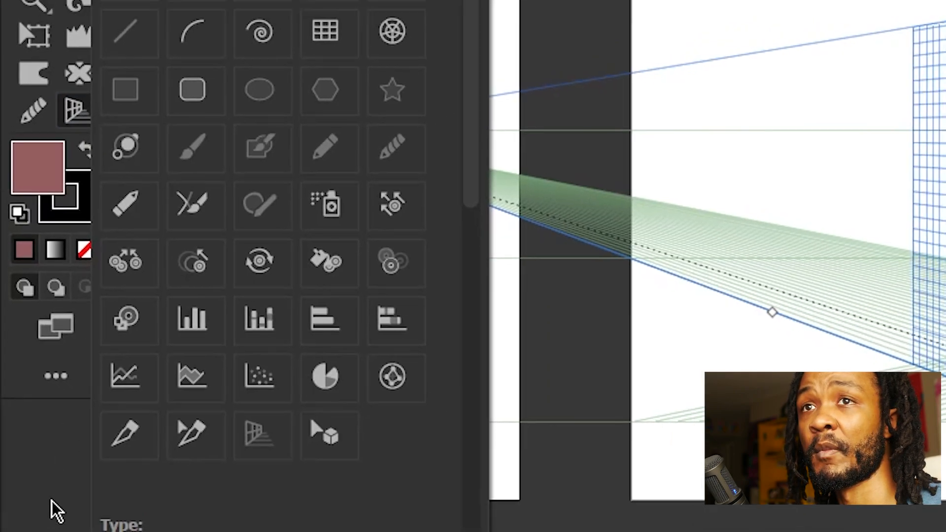
left_click(60, 526)
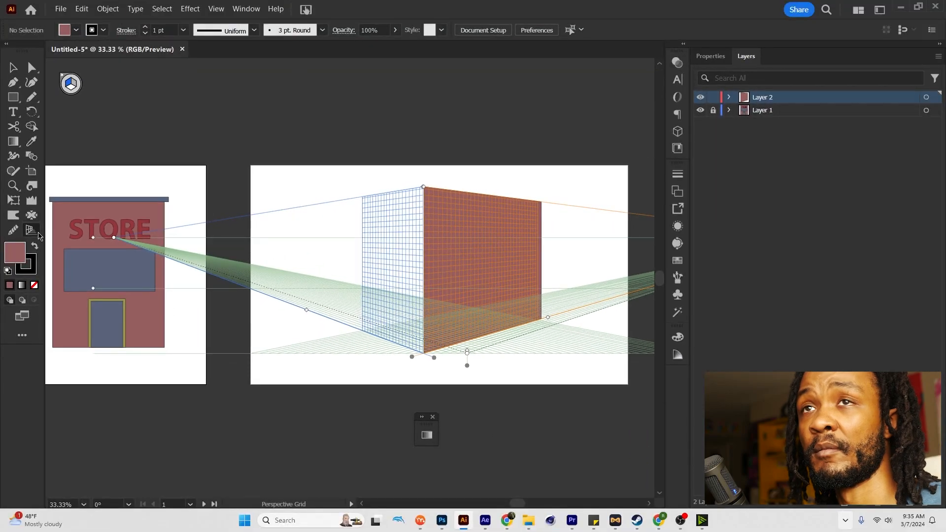
Draw a rectangle on the left grid plane from the central corner's top outward past the grid's edge to form the left wall.
key("shift+v")
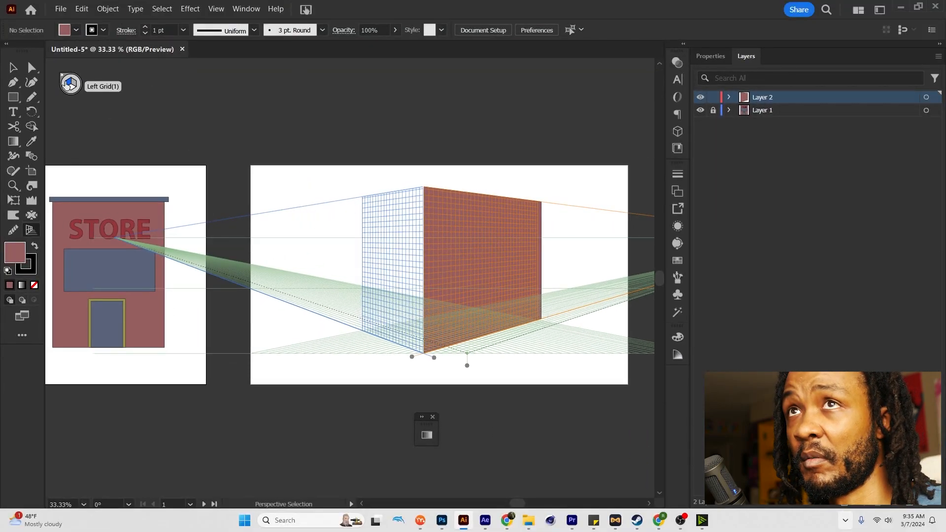
left_click(11, 98)
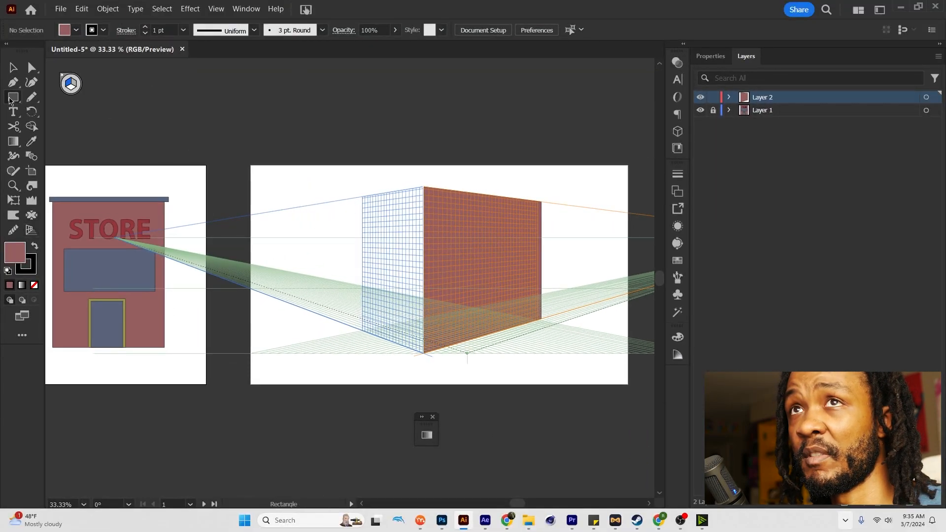
scroll(427, 192, "up", 3)
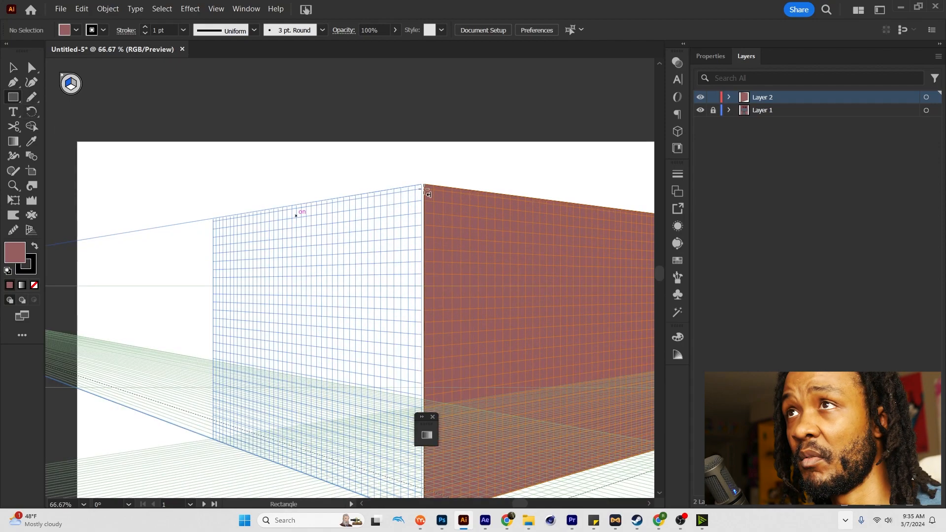
left_click_drag(427, 184, 76, 459)
scroll(197, 364, "down", 3)
scroll(223, 348, "up", 1)
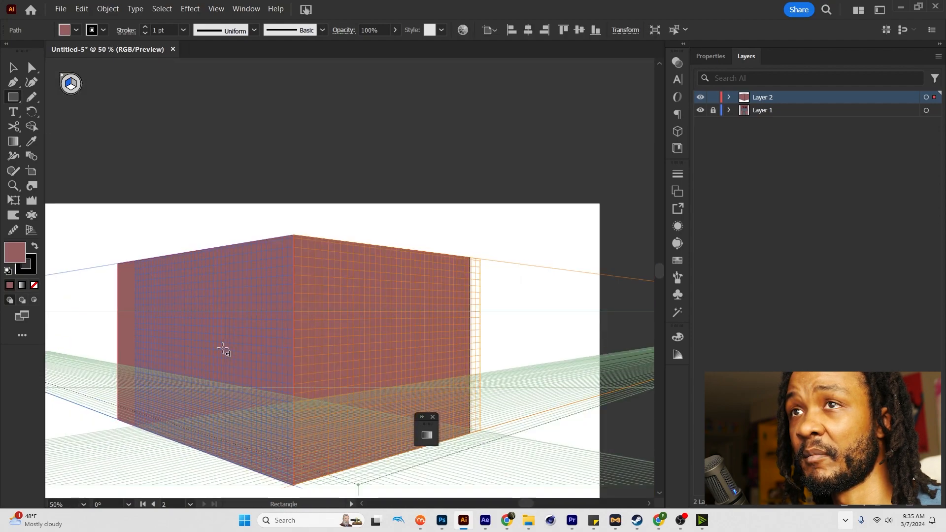
scroll(219, 340, "down", 1)
Activate the Perspective Selection tool and look it up in the full tool collection.
key("shift+v")
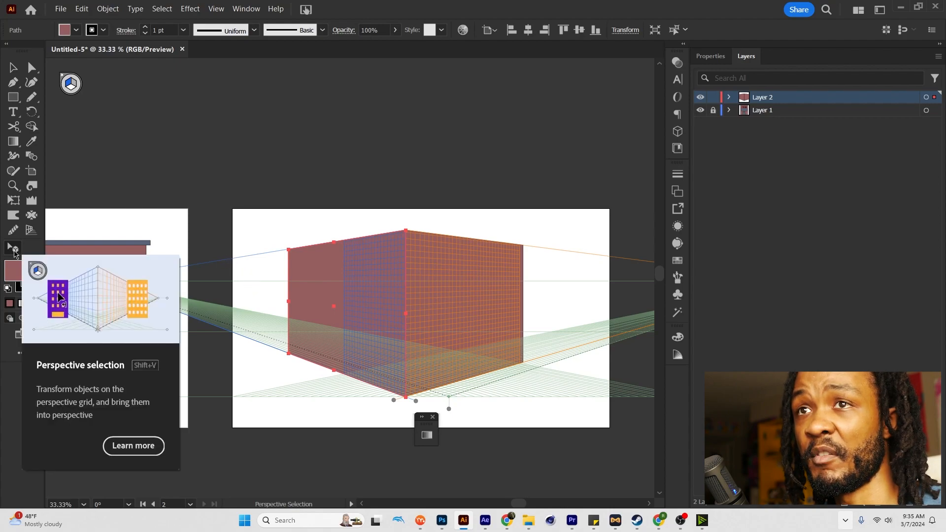
left_click(19, 353)
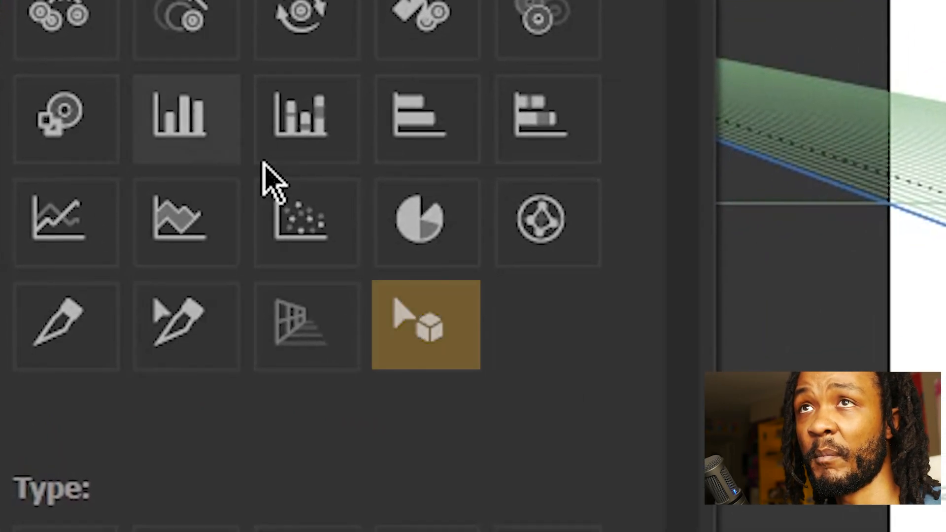
scroll(302, 168, "down", 8)
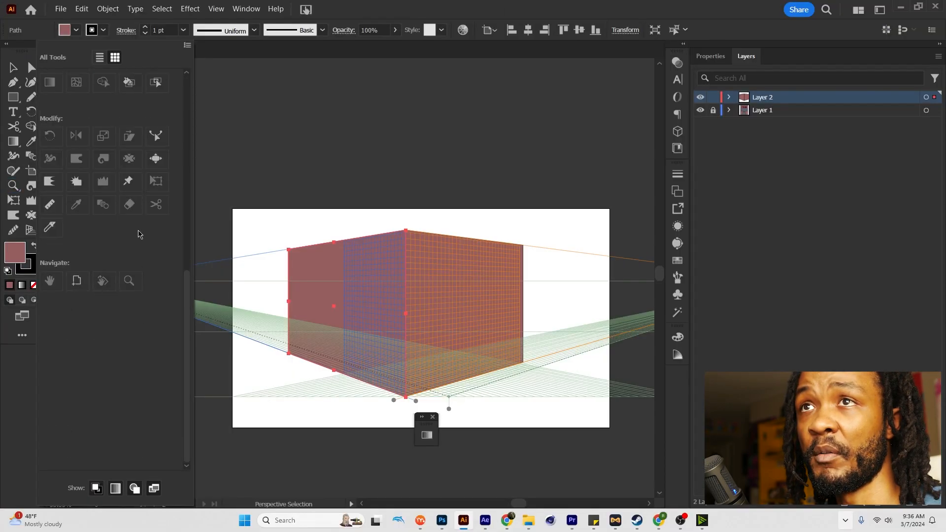
scroll(139, 234, "up", 5)
scroll(139, 231, "up", 4)
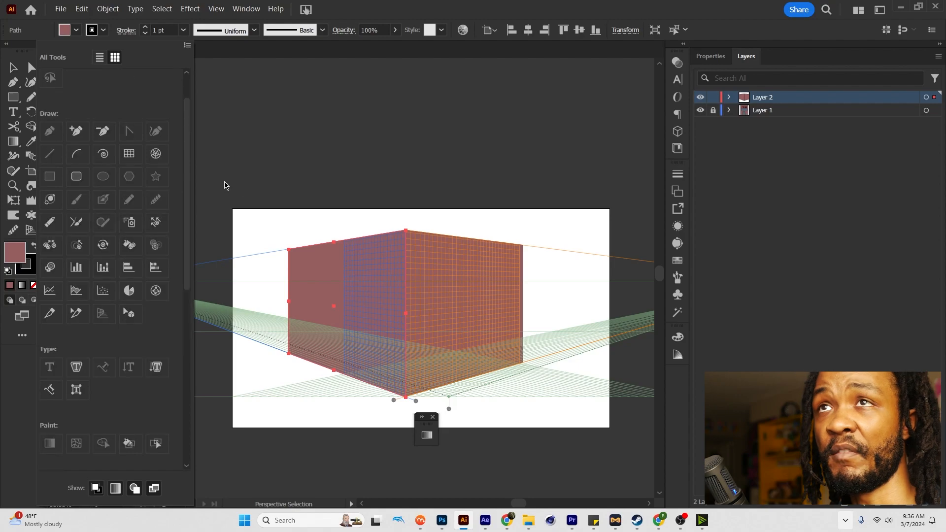
left_click(13, 354)
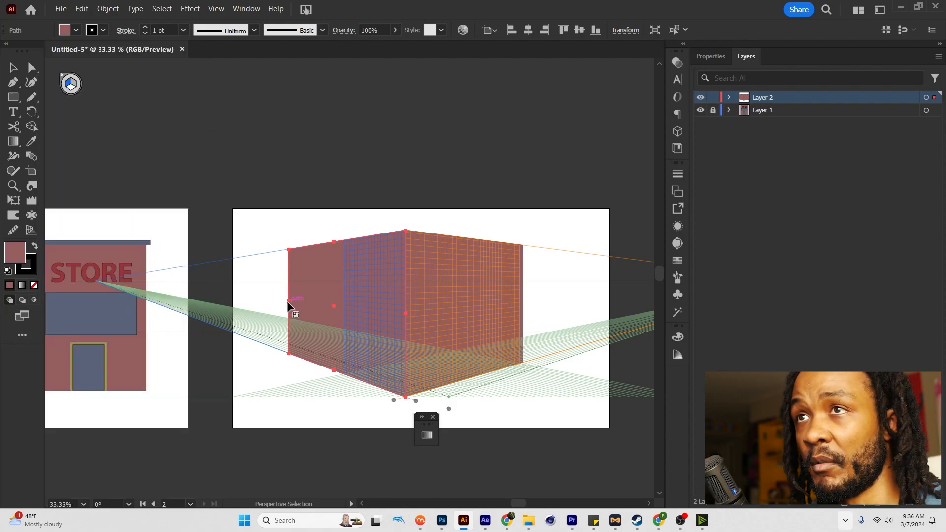
Narrow the left wall in perspective by pulling its outer edge inward toward the central corner.
left_click_drag(288, 301, 332, 309)
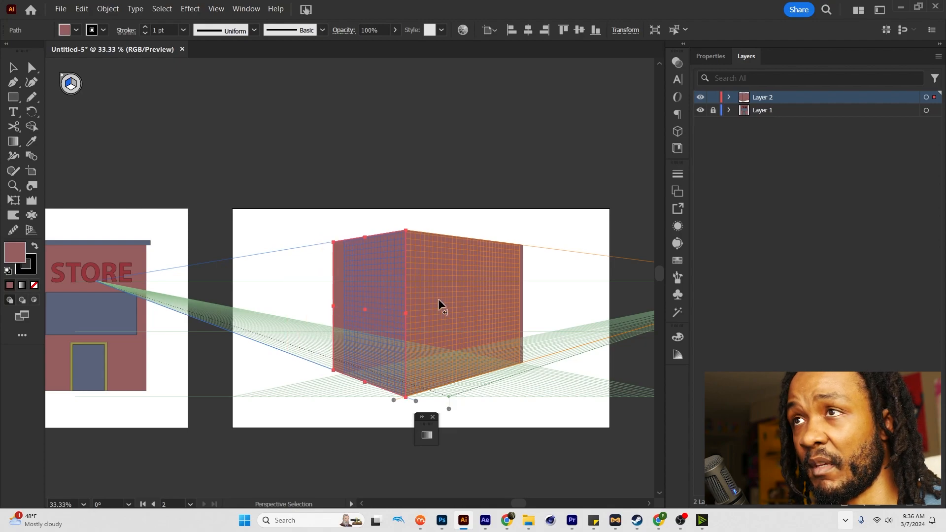
scroll(318, 321, "down", 1, "alt")
scroll(346, 322, "up", 1, "alt")
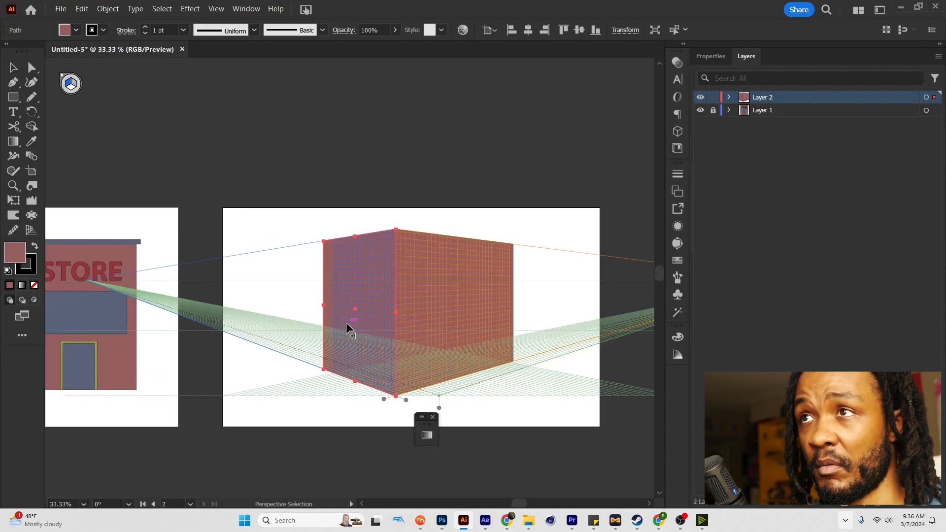
scroll(346, 323, "up", 1, "alt")
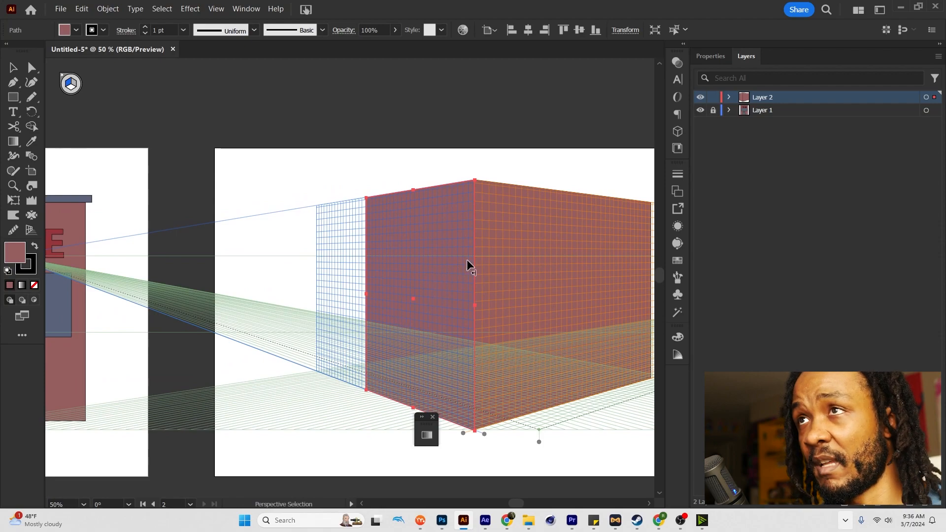
Darken the left wall's fill by lowering its brightness to 43% (6D4649), keeping the hue and saturation.
key("v")
left_click(507, 293)
left_click(430, 280)
left_click(509, 280)
left_click(457, 274)
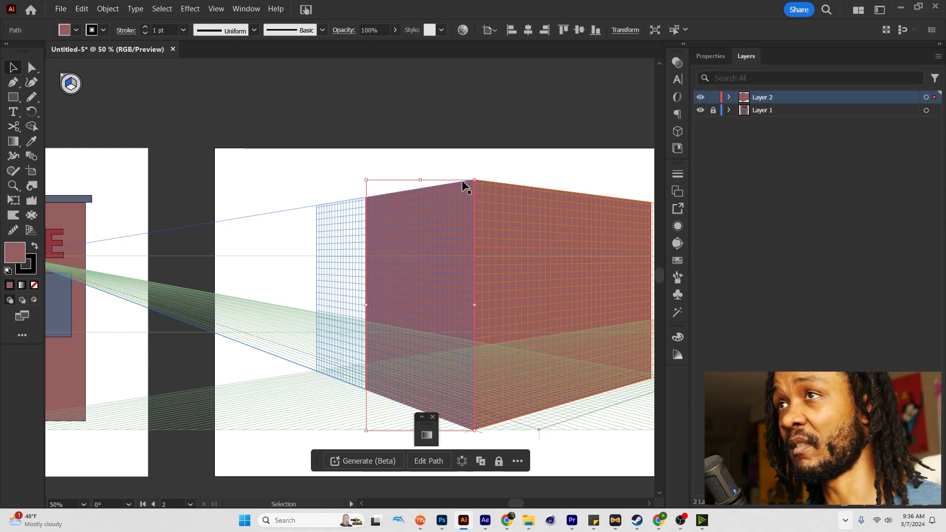
double_click(13, 253)
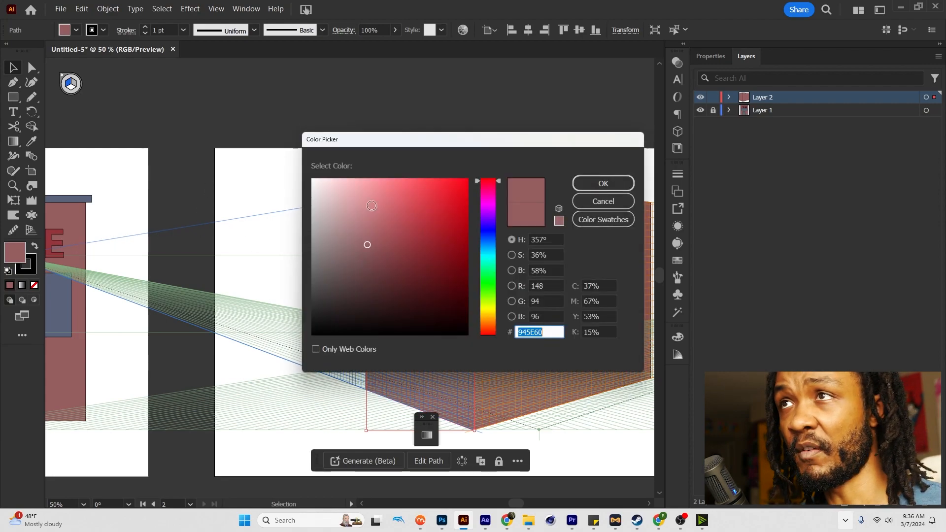
left_click(512, 272)
left_click_drag(485, 249, 489, 268)
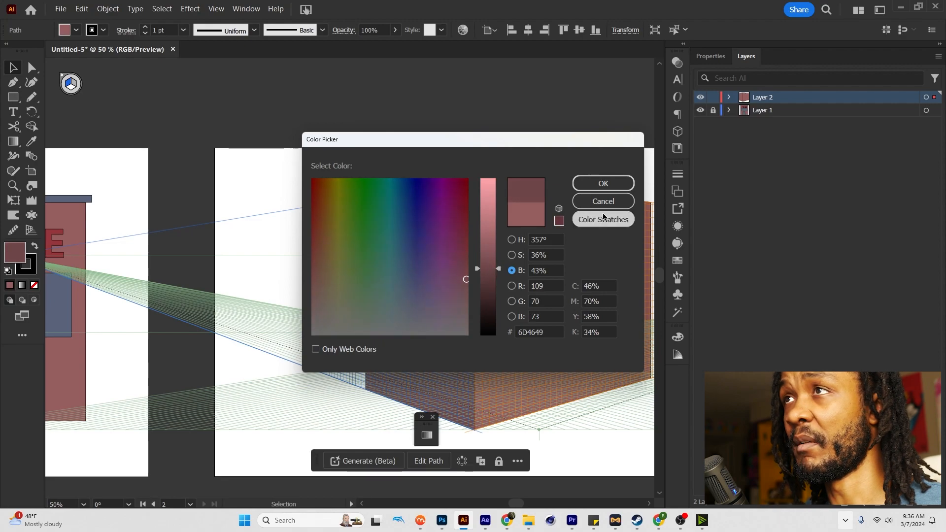
left_click(603, 183)
left_click(568, 172)
Hide the perspective grid to check the shading of the two walls, and show the grid again.
left_click_drag(572, 236, 528, 220)
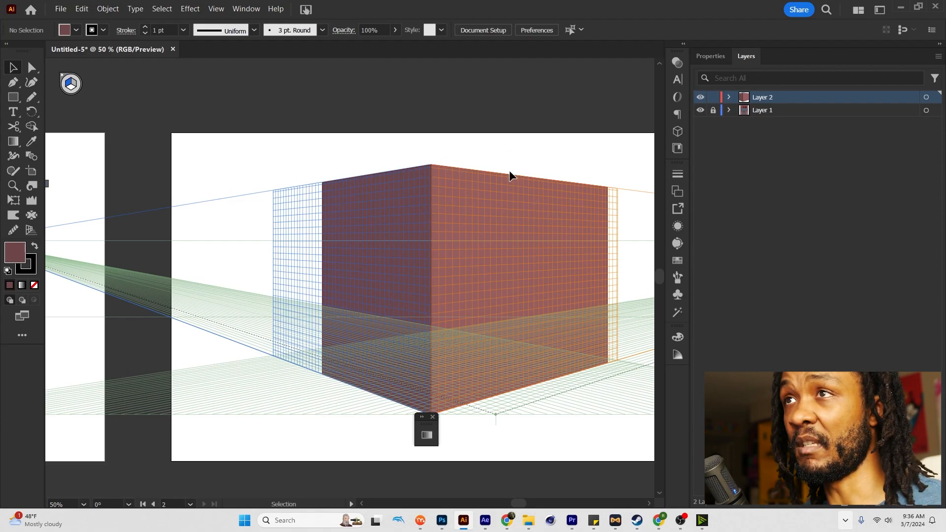
key("ctrl+shift+i")
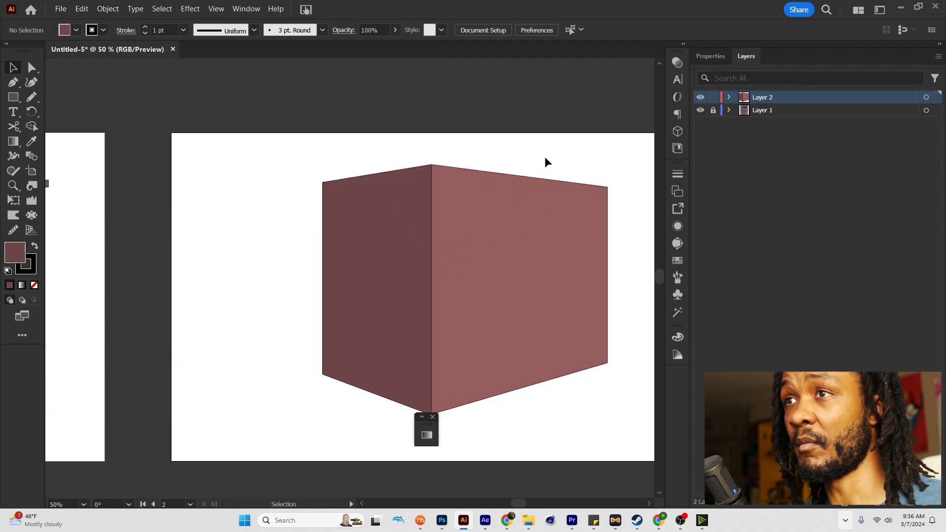
scroll(545, 156, "down", 1)
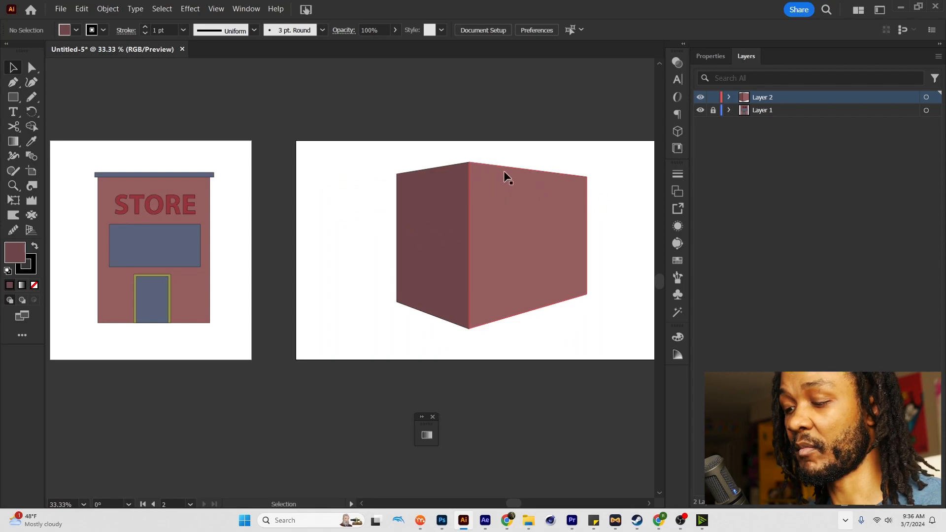
key("shift+p")
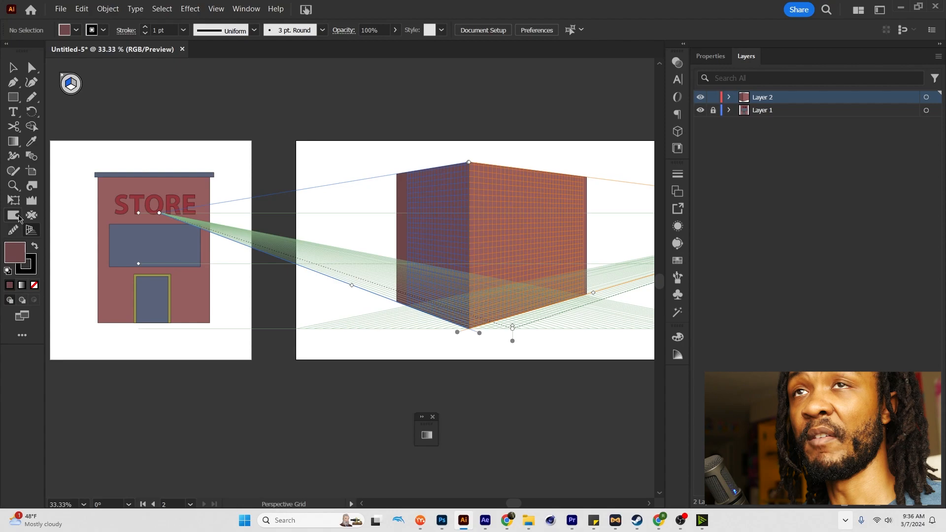
Draw a wide window rectangle across the right wall on the right grid plane and fill it with the flat store window's blue.
scroll(514, 243, "up", 2)
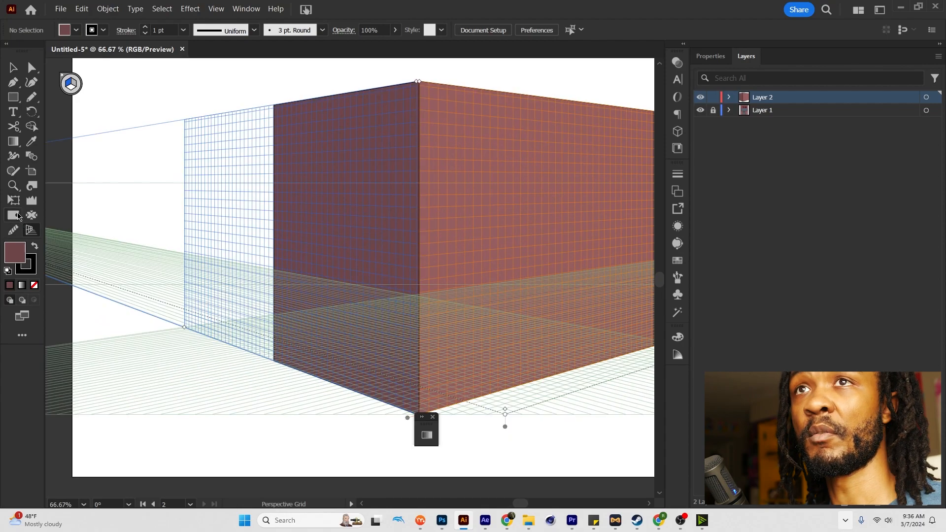
key("shift+v")
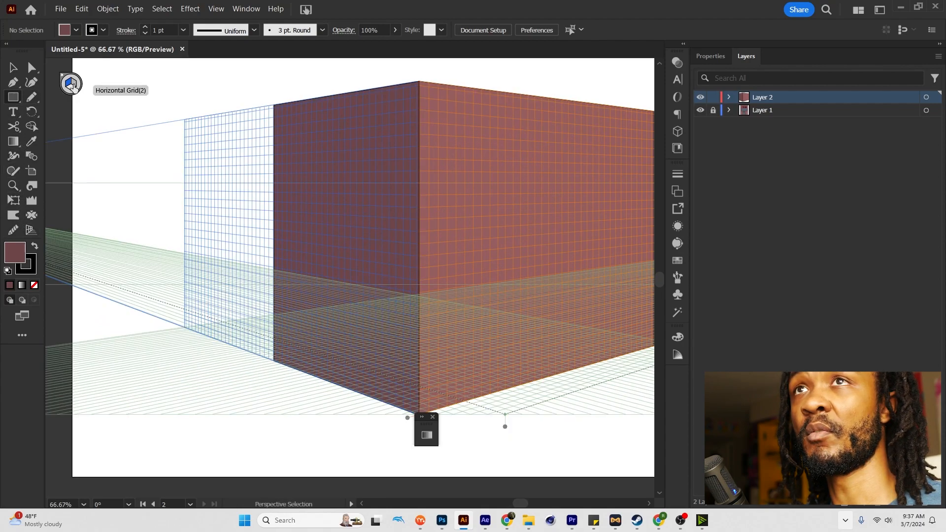
left_click(71, 85)
key("m")
scroll(289, 192, "right", 5)
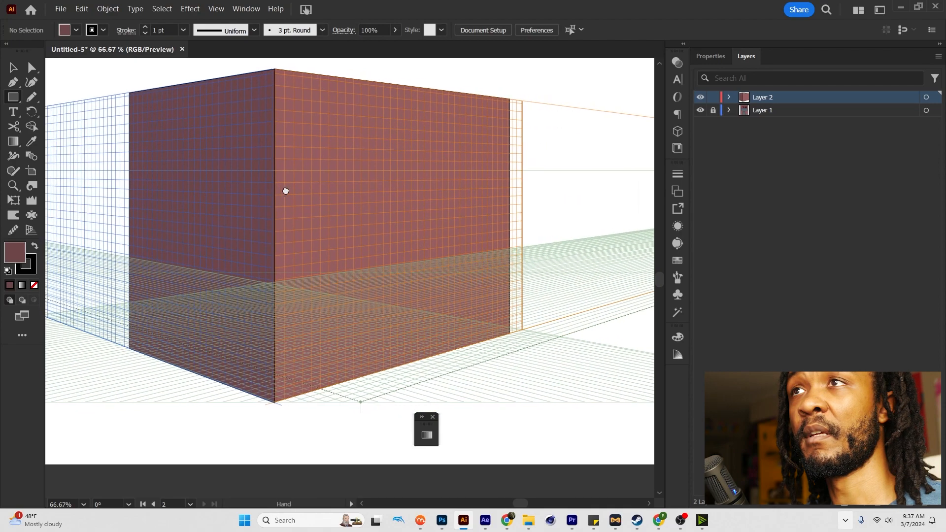
left_click_drag(284, 196, 483, 255)
key("ctrl+minus")
key("ctrl+minus")
key("i")
left_click(140, 241)
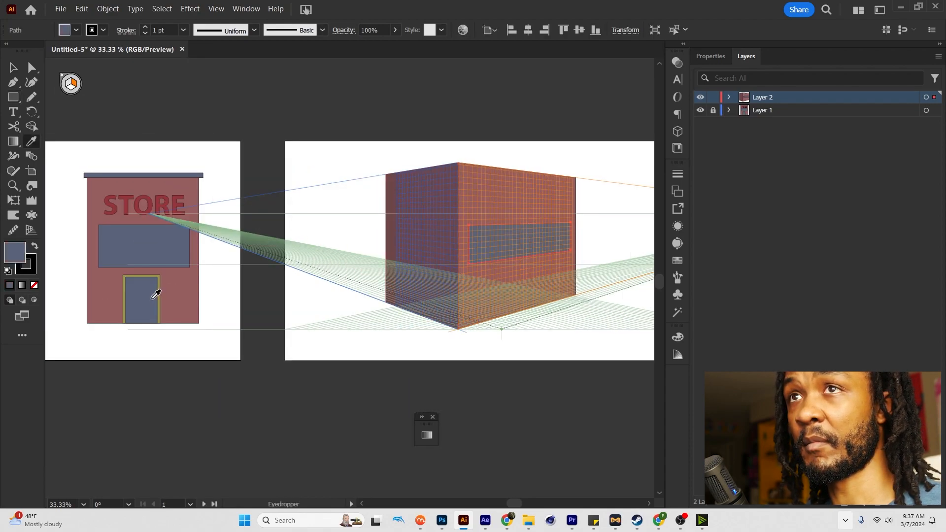
Draw a narrow door rectangle on the right wall below the window, reaching down to the wall's base.
key("v")
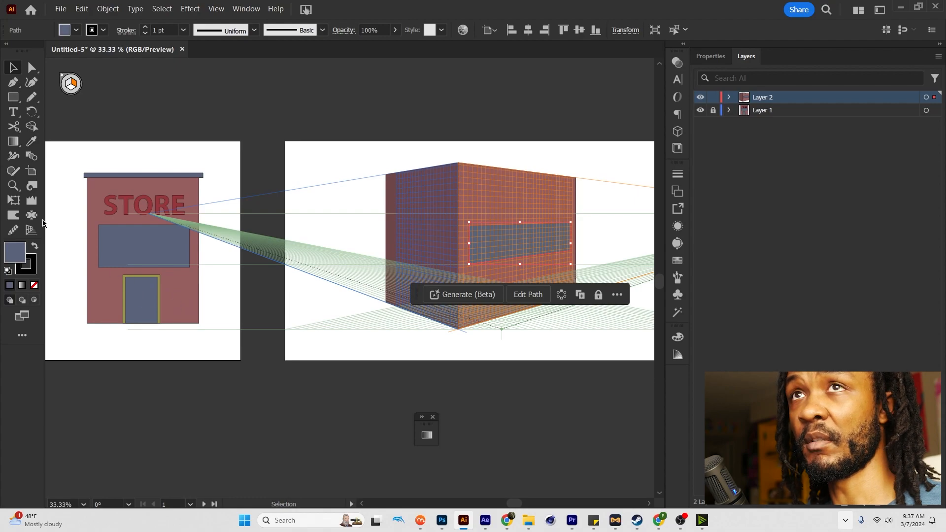
left_click_drag(401, 268, 441, 348)
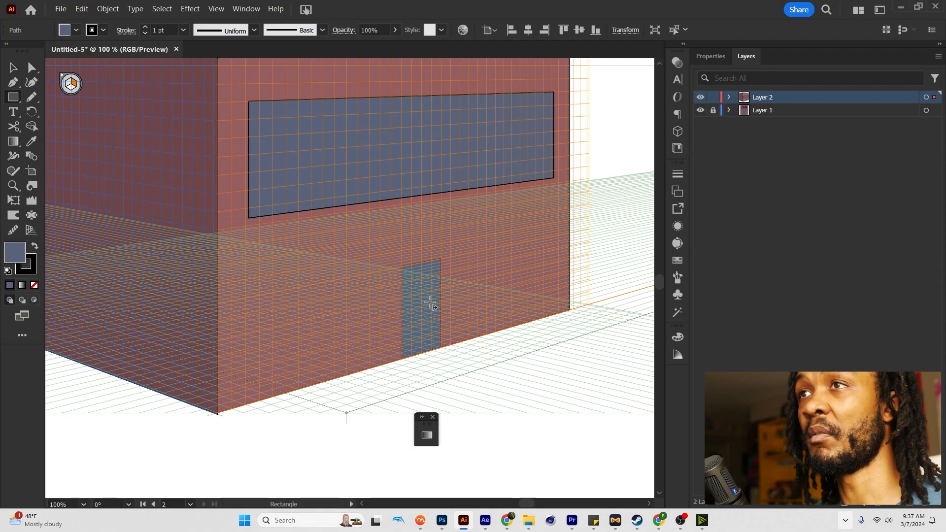
Draw a slightly larger rectangle around the door as its frame and send it one level behind the door.
key("ctrl+minus")
left_click_drag(324, 290, 595, 339)
left_click_drag(344, 310, 318, 312)
left_click_drag(466, 338, 222, 329)
scroll(445, 333, "up", 2)
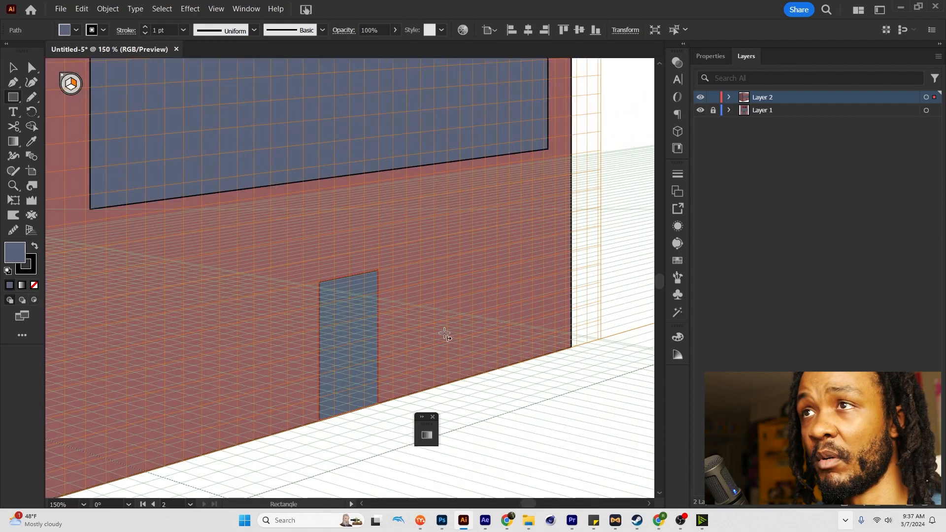
mouse_move(314, 279)
left_mouse_down()
mouse_move(380, 358)
mouse_move(384, 402)
left_mouse_up()
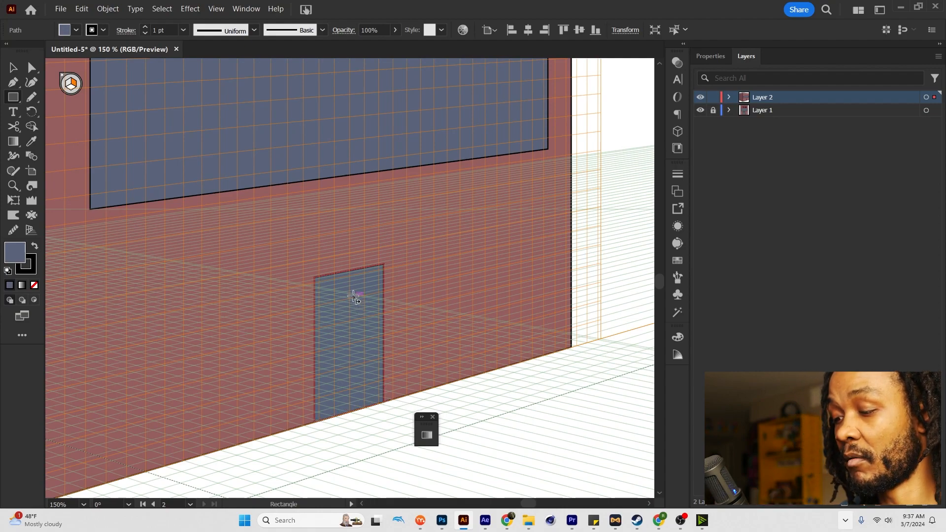
key("ctrl")
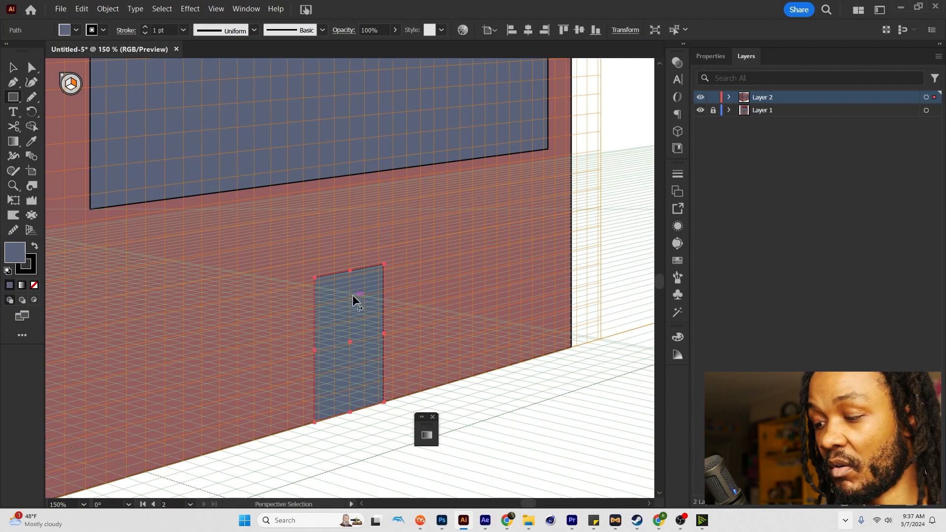
key("ctrl+bracketleft")
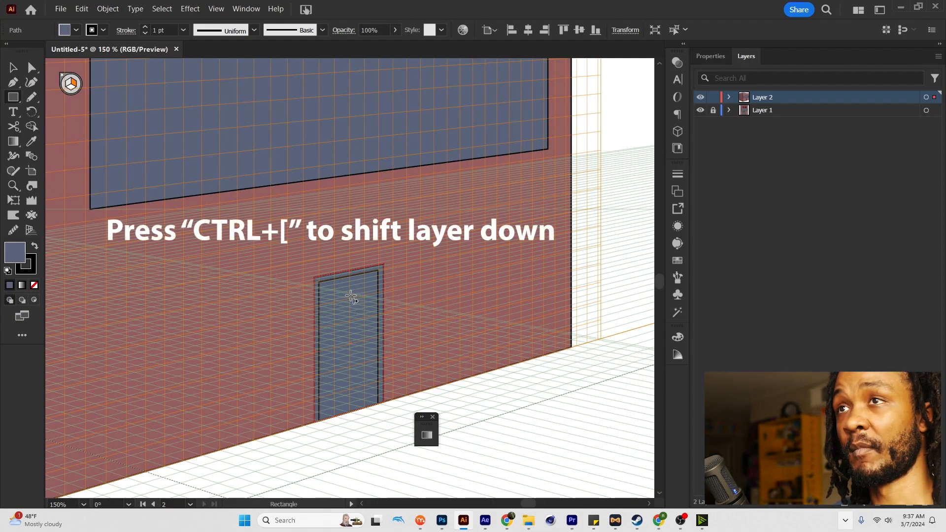
Fill the door frame with the olive yellow sampled from the flat store's door frame and deselect it.
scroll(351, 296, "down", 3)
left_click_drag(300, 293, 456, 294)
left_click_drag(258, 269, 473, 277)
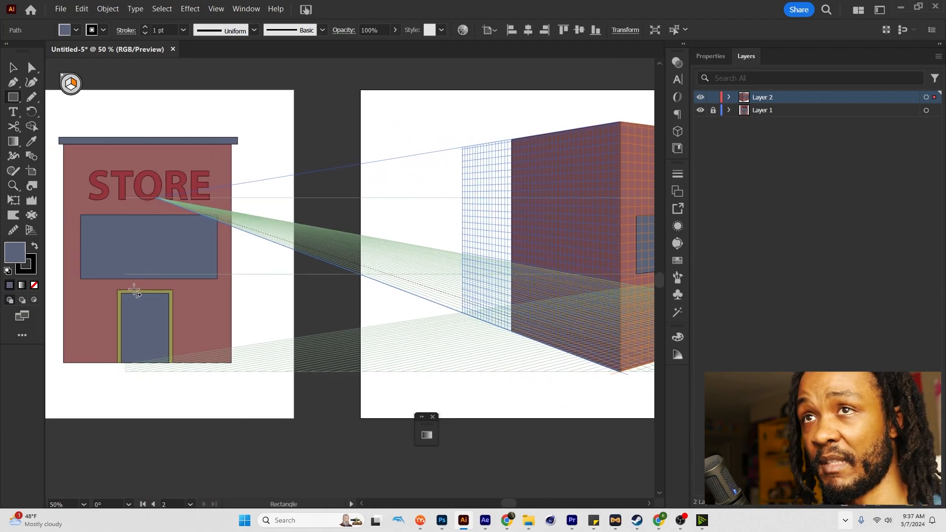
key("i")
scroll(130, 298, "up", 2)
left_click(149, 286)
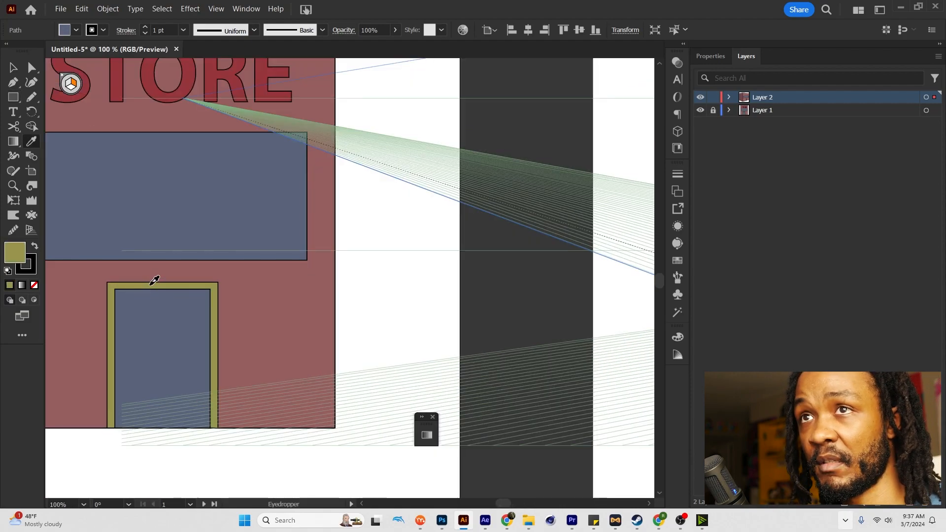
scroll(342, 283, "down", 2)
left_click_drag(452, 285, 241, 300)
left_click_drag(421, 297, 299, 285)
scroll(439, 299, "up", 2)
scroll(443, 297, "down", 2)
key("v")
left_click(598, 233)
Draw thin roof trim strips slightly overhanging the tops of the right and left walls, each on its matching grid plane.
scroll(433, 243, "down", 1)
left_click_drag(434, 243, 476, 288)
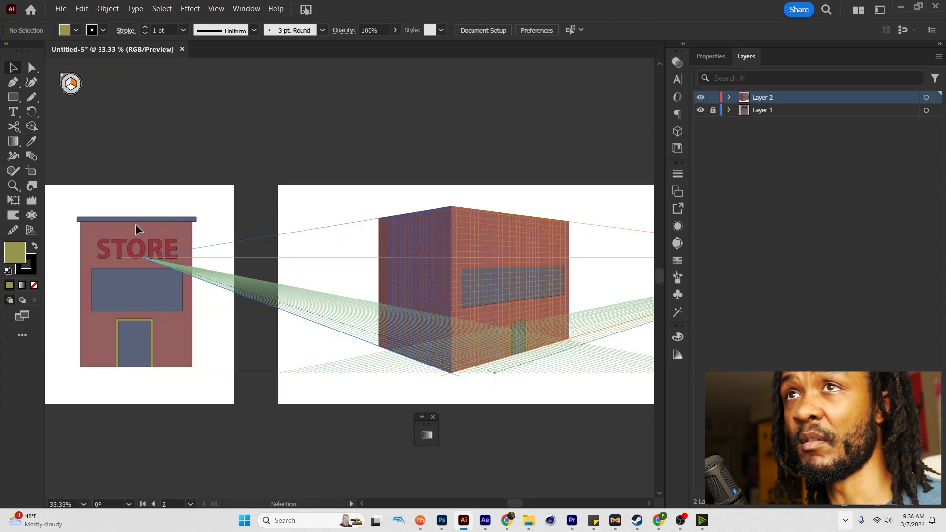
left_click(13, 97)
scroll(358, 204, "up", 1)
left_click_drag(359, 205, 542, 237)
left_click(67, 84)
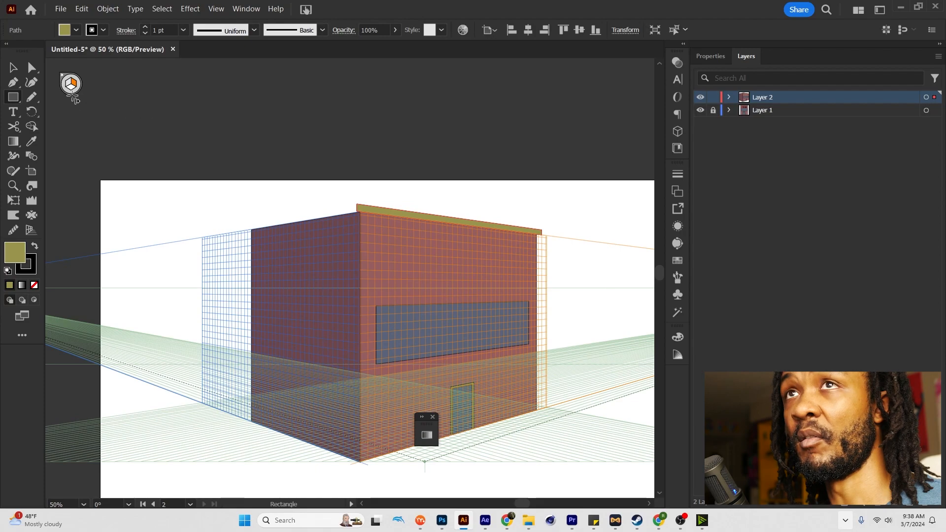
left_click_drag(351, 202, 237, 231)
Extend the left roof trim's inner edge in perspective to the building's central corner to close the gap with the right trim.
scroll(351, 209, "up", 5)
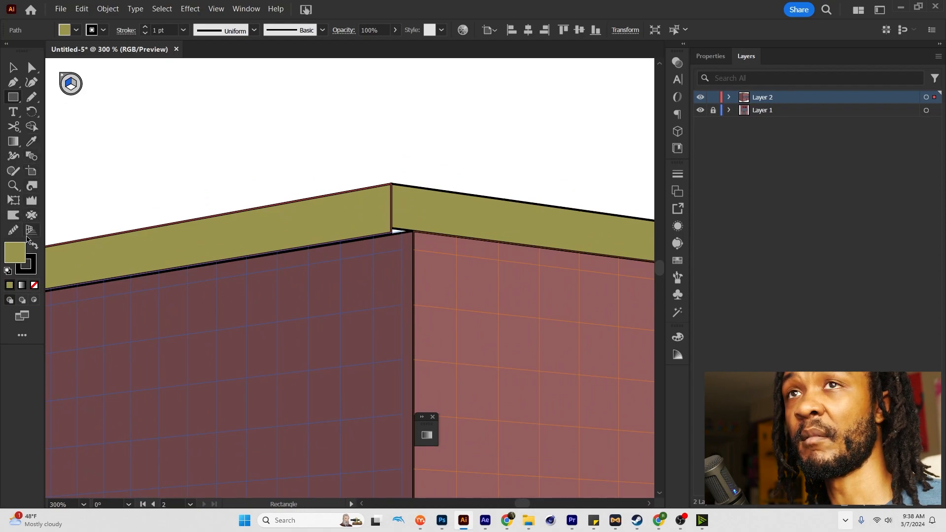
key("shift+v")
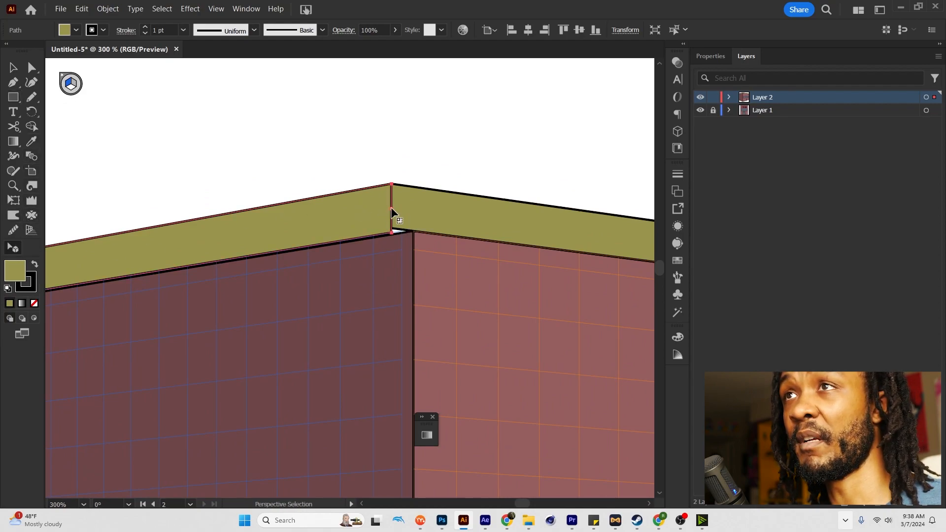
left_click_drag(390, 208, 416, 185)
left_click(436, 206)
left_click(377, 209)
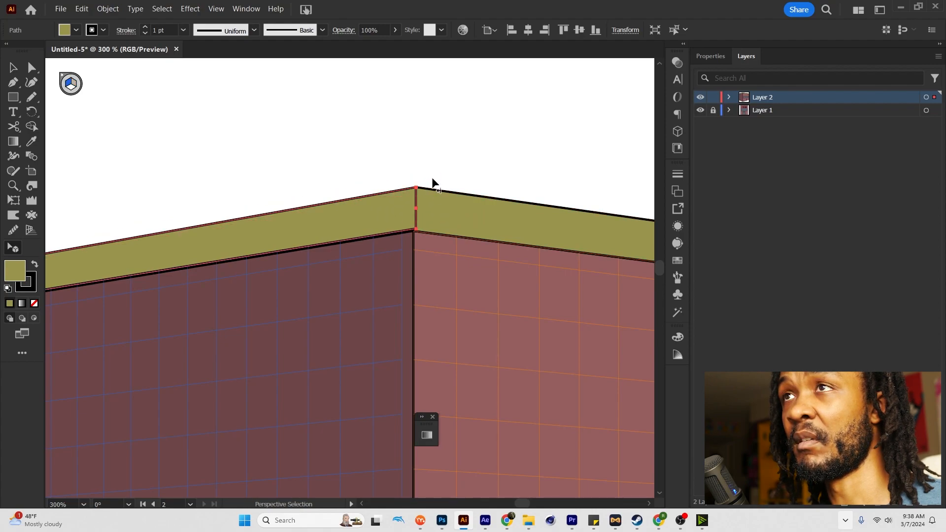
left_click(439, 178)
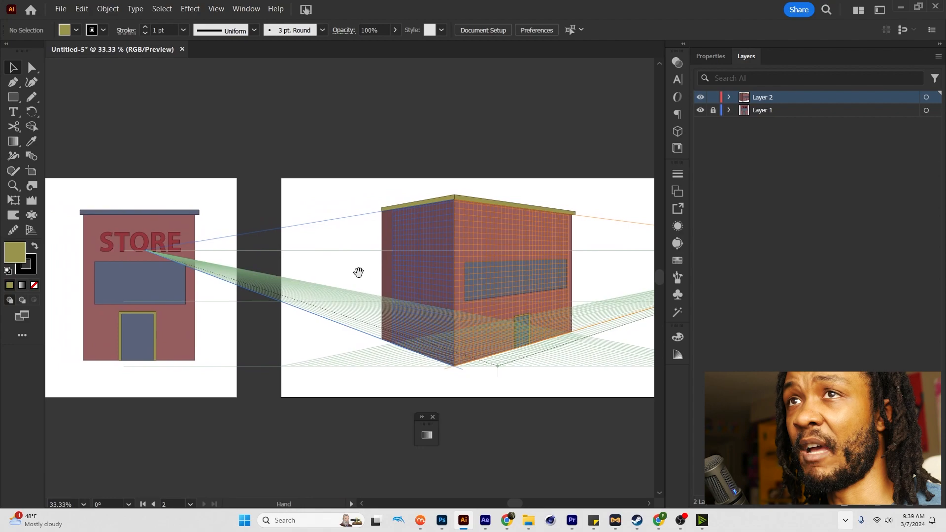
Add the text STORE on the blank artboard area beside the building.
left_click(12, 112)
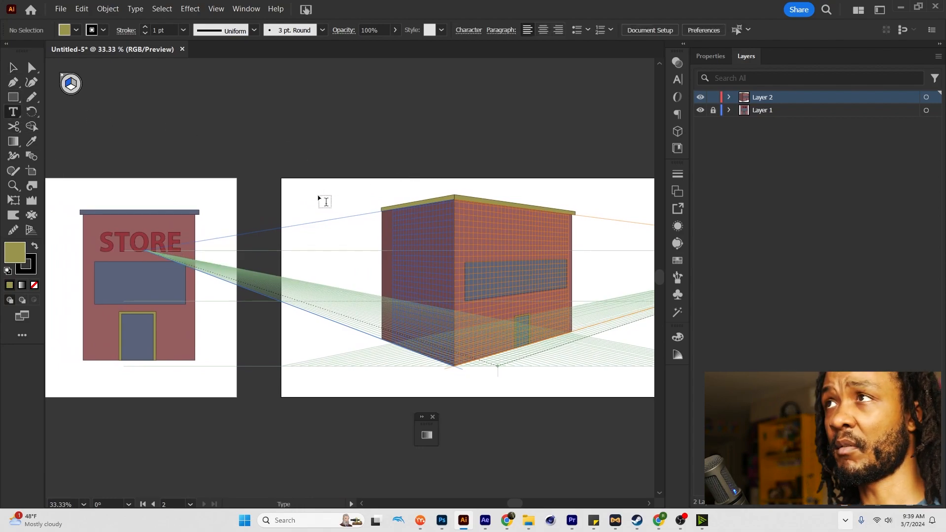
left_click(319, 198)
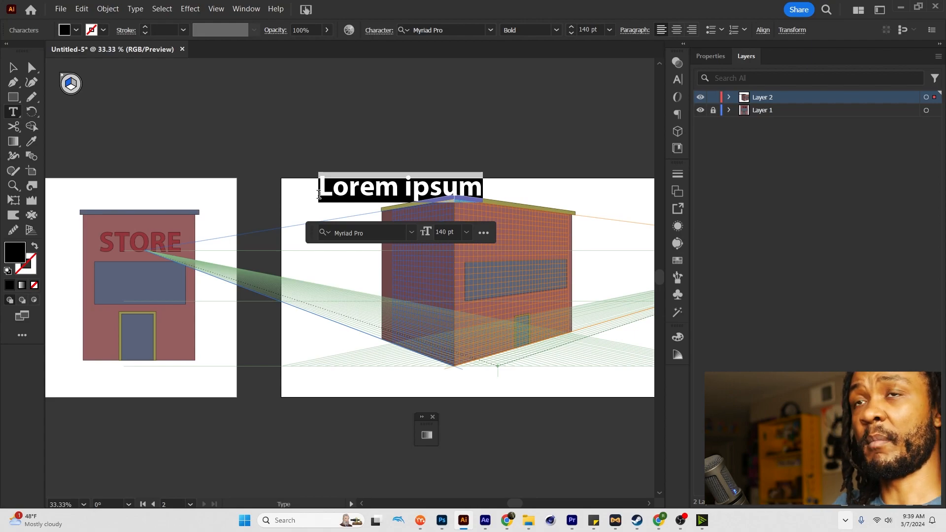
type("STORE")
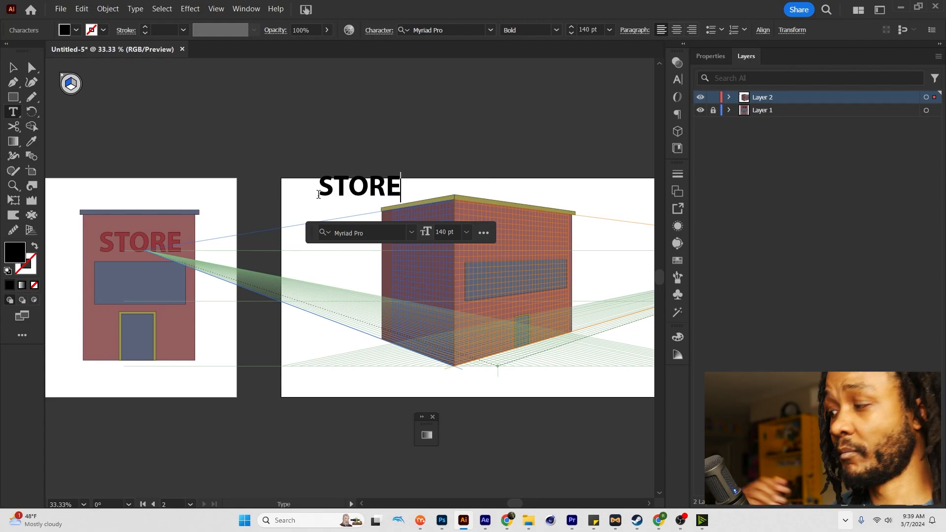
Apply the flat store sign's red fill and black outline to the STORE text and shift it slightly away from the building.
left_click(11, 68)
key("i")
left_click(123, 235)
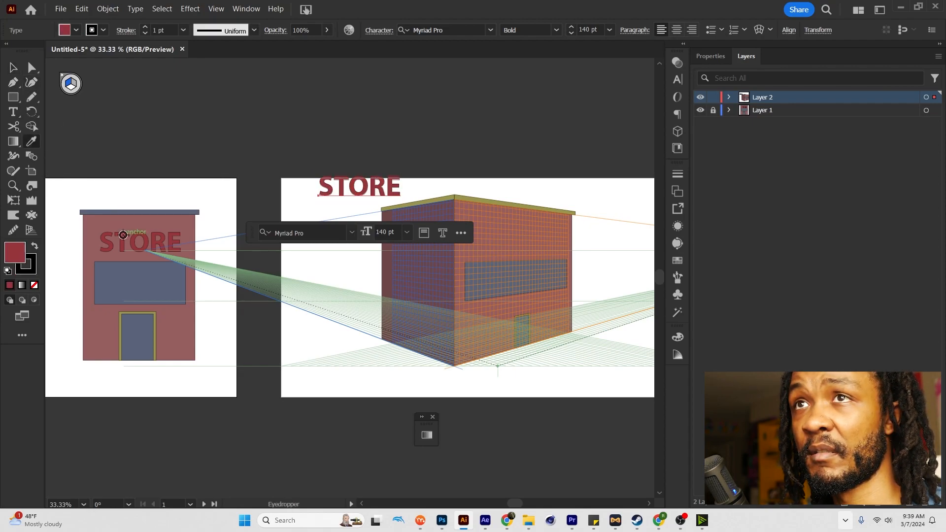
key("v")
left_click_drag(360, 188, 349, 187)
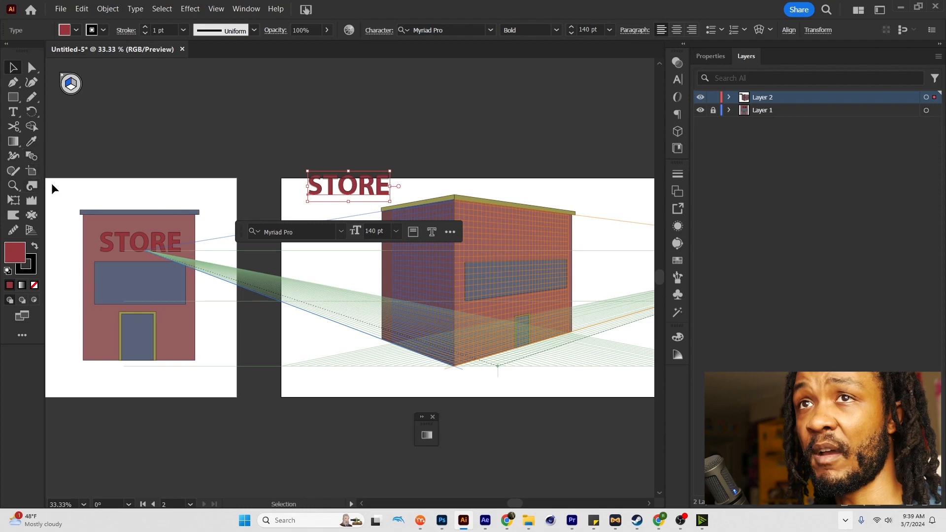
Place the STORE text in perspective on the right grid plane, above the window on the right wall.
key("shift+v")
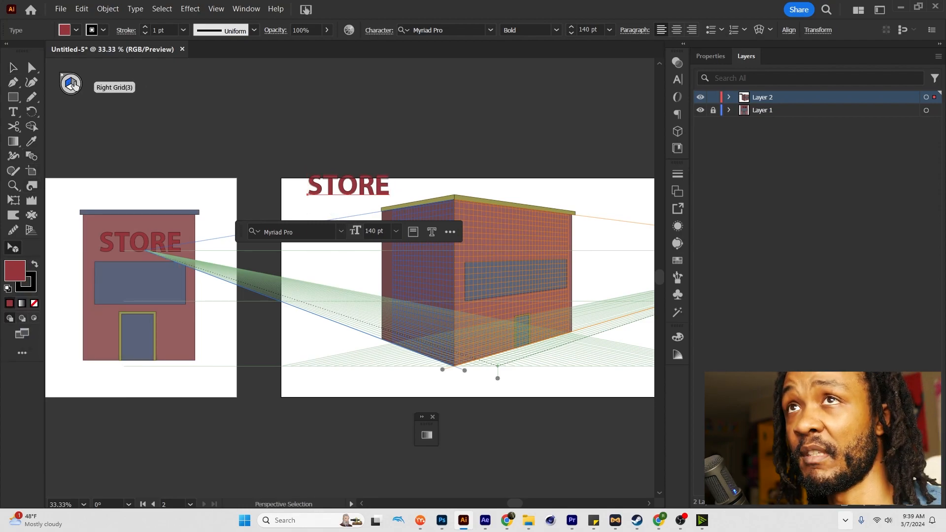
left_click(74, 86)
left_click_drag(340, 182, 497, 226)
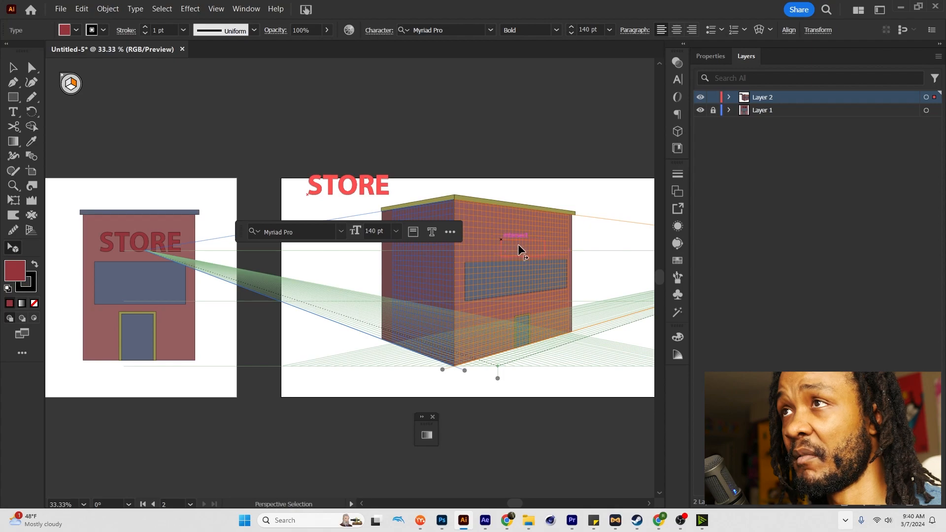
Enlarge the STORE lettering in perspective so it spans most of the right wall's width above the window.
left_click_drag(537, 244, 386, 235)
scroll(526, 247, "up", 6)
scroll(363, 196, "down", 1)
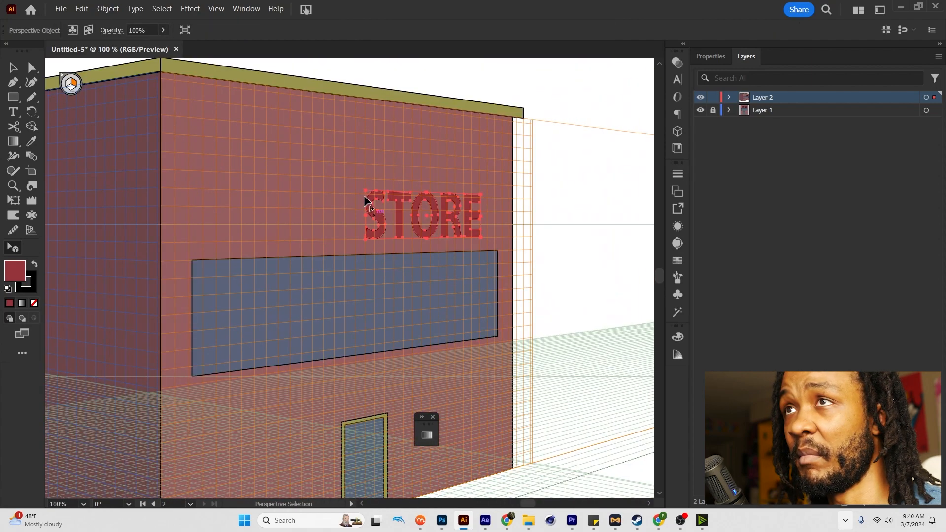
left_click_drag(365, 188, 213, 162)
left_click_drag(518, 218, 608, 228)
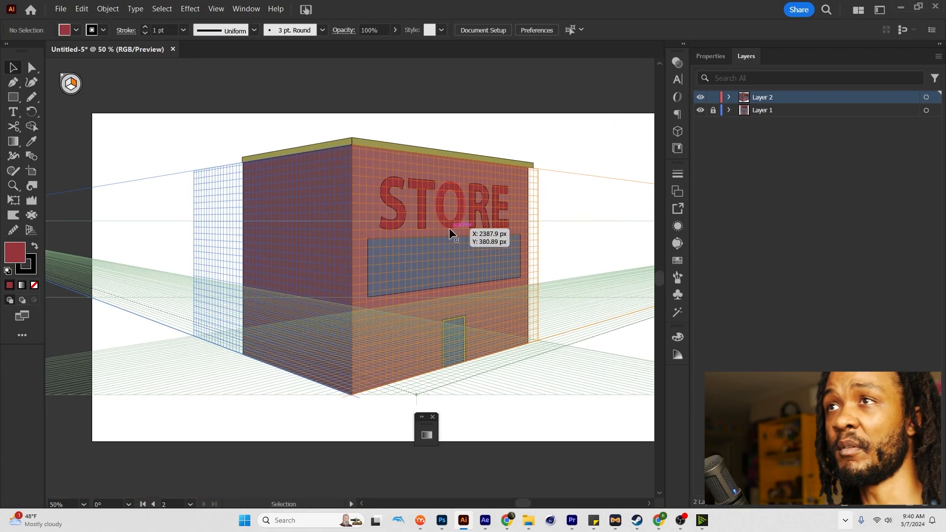
scroll(449, 227, "down", 1)
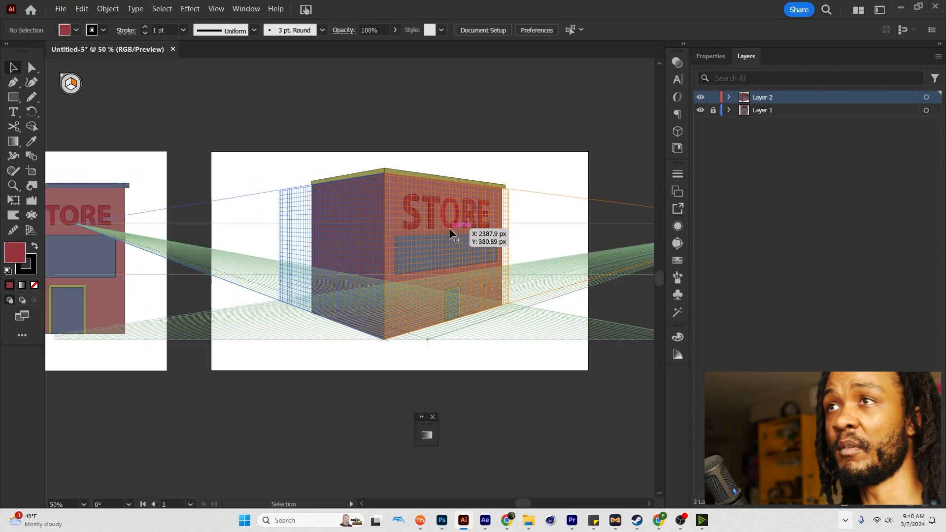
Hide the perspective grid to compare the building with the flat store artwork, and bring the grid back.
left_click_drag(365, 235, 430, 235)
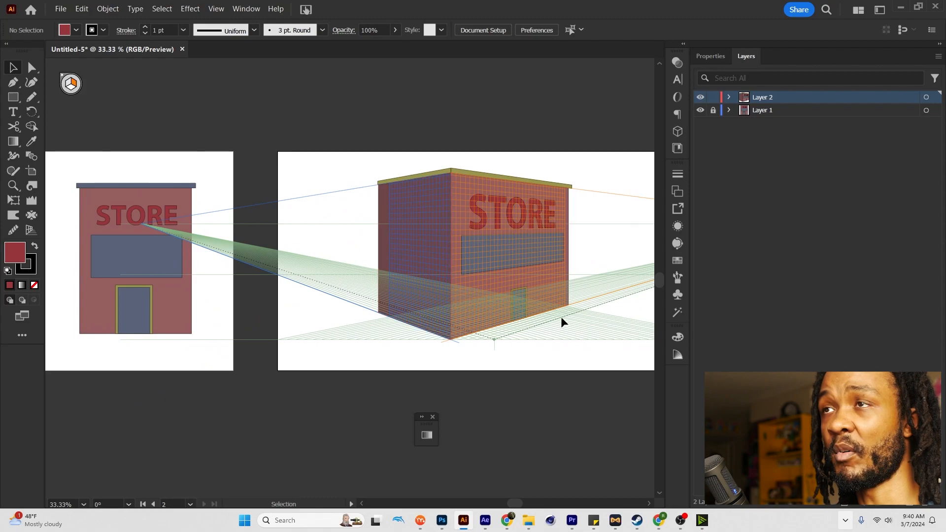
key("ctrl+shift+i")
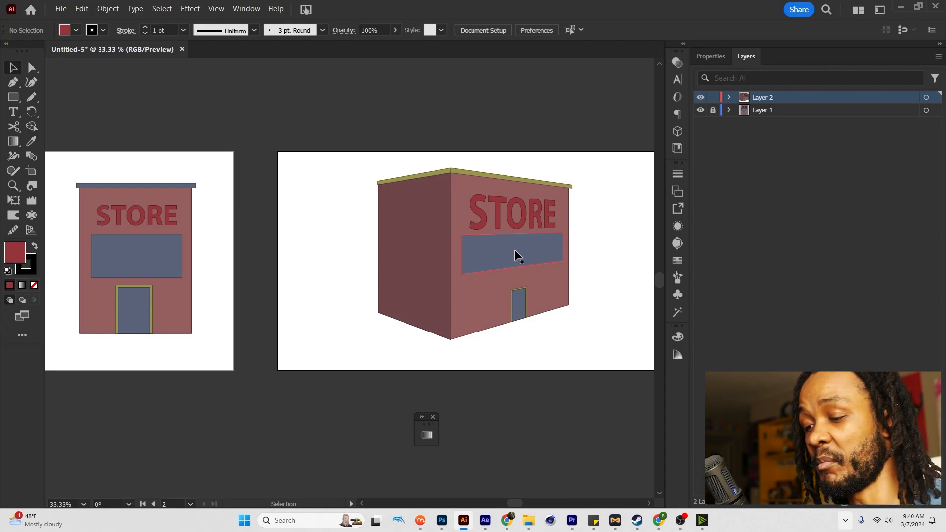
key("shift+p")
Draw a narrow vertical rectangle on the left grid plane along the door frame's inner right edge as the door recess.
scroll(515, 254, "up", 4)
left_click_drag(519, 257, 397, 192)
left_click_drag(484, 372, 504, 275)
left_click_drag(398, 309, 476, 305)
scroll(476, 305, "right", 3)
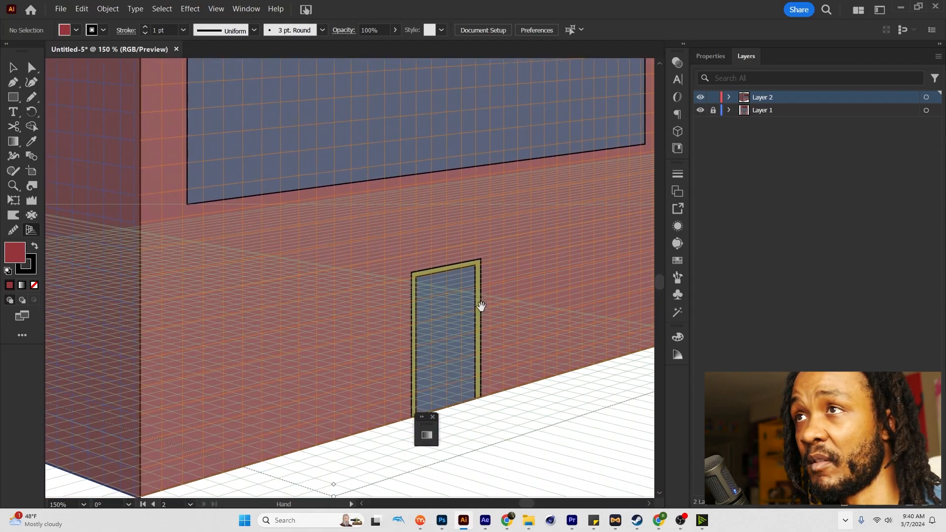
scroll(481, 305, "up", 2)
scroll(445, 256, "down", 2)
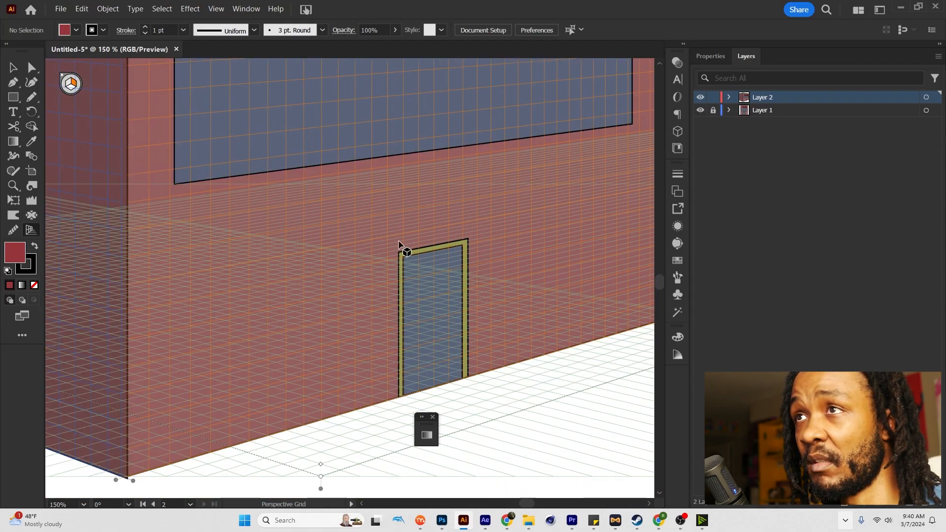
left_click(12, 97)
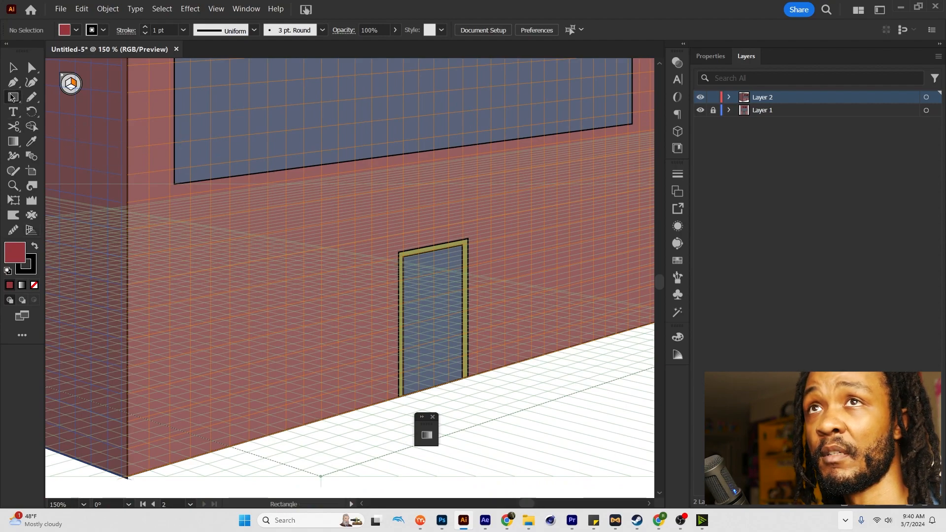
left_click(67, 84)
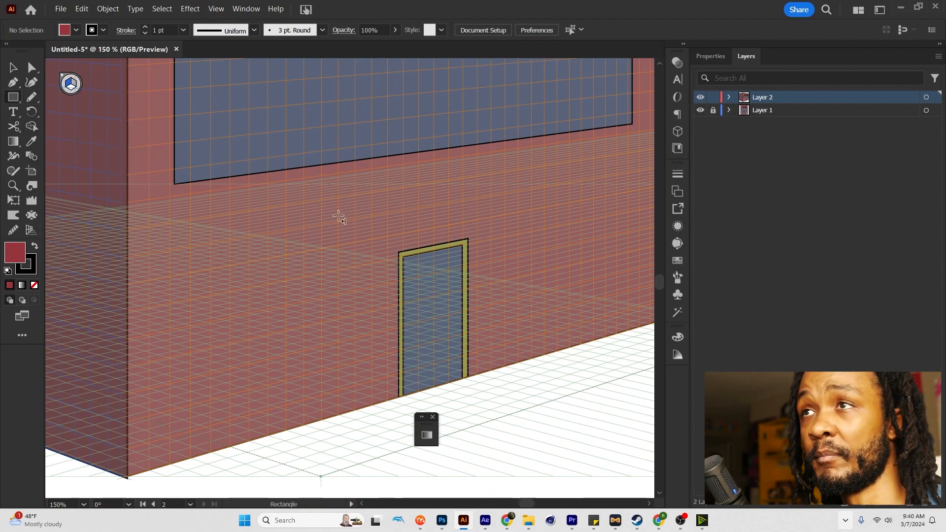
scroll(473, 291, "up", 2)
left_click_drag(449, 198, 440, 458)
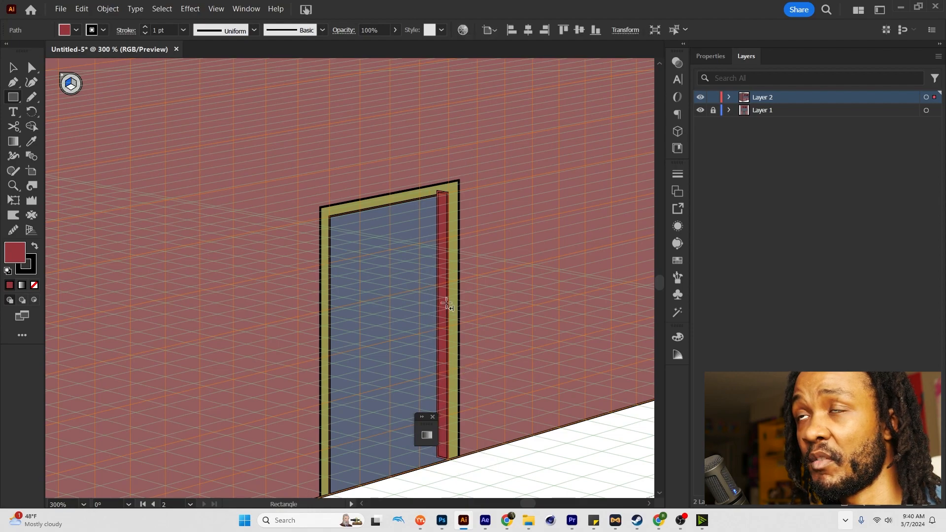
Adjust the recess strip's top corner to meet the inner corner of the door frame.
scroll(437, 206, "up", 4)
scroll(436, 212, "up", 1)
key("a")
left_click_drag(452, 109, 453, 124)
scroll(458, 142, "down", 5)
Apply the door frame's olive fill to the recess strip and darken it to #5E5B30.
key("i")
left_click(436, 215)
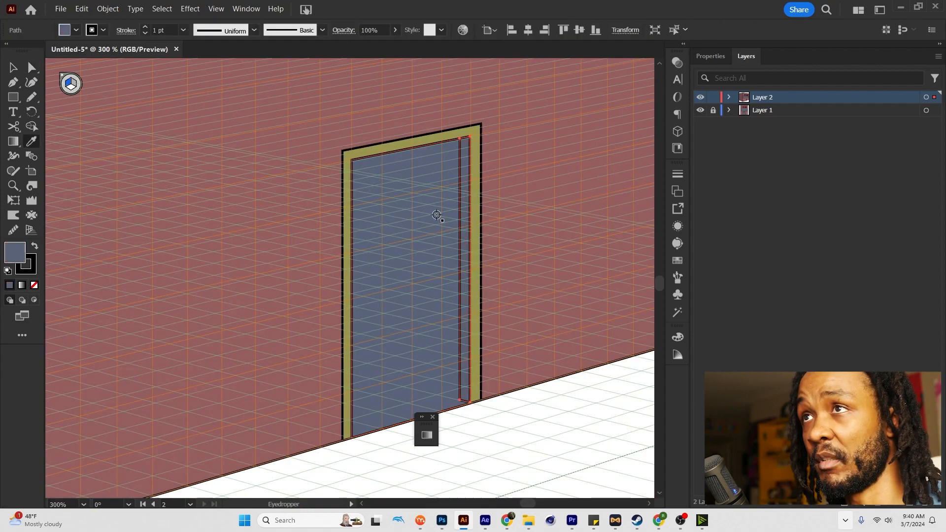
left_click(474, 197)
key("a")
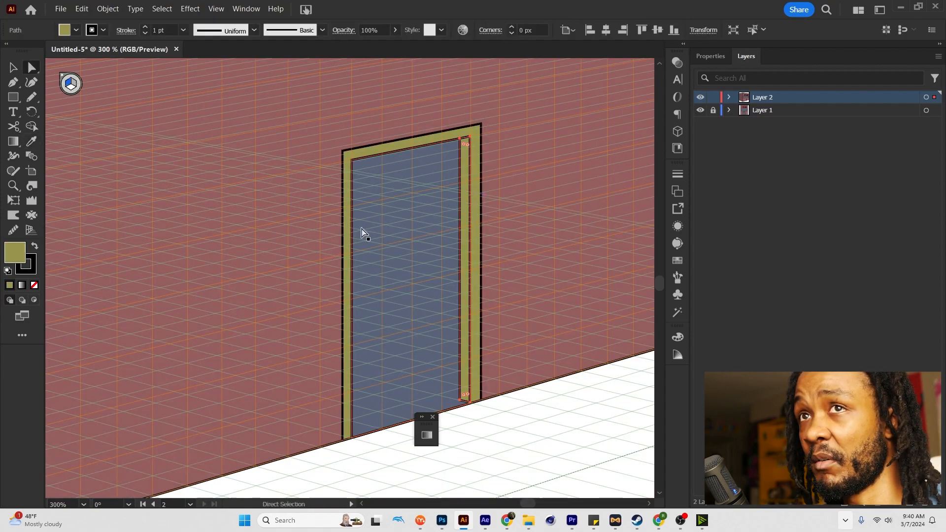
double_click(14, 252)
left_click_drag(480, 261, 487, 276)
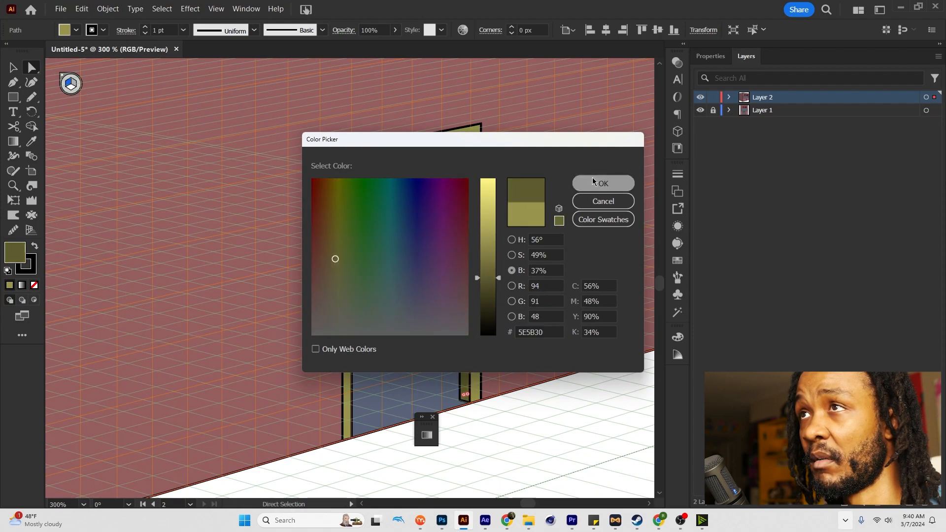
left_click(599, 183)
left_click(533, 218)
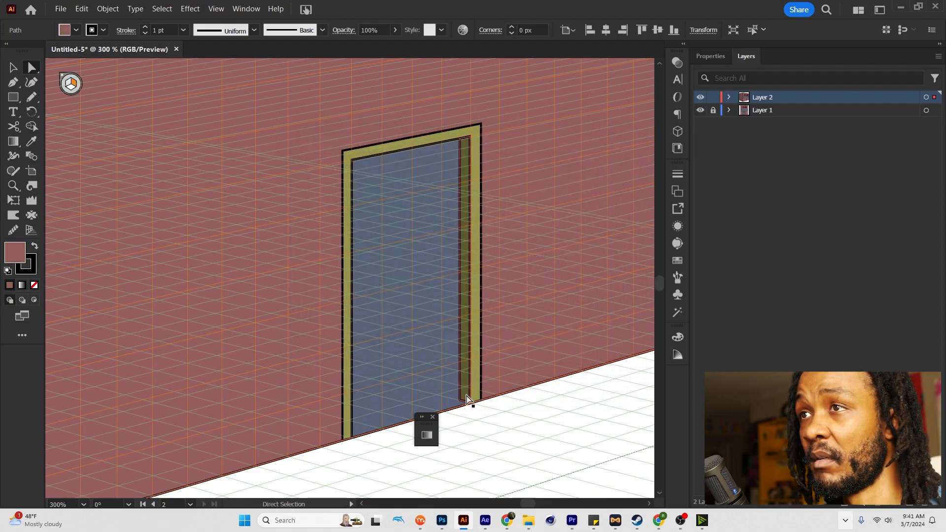
Nudge the recess strip's bottom corner down toward the base line of the right wall.
scroll(489, 392, "down", 2)
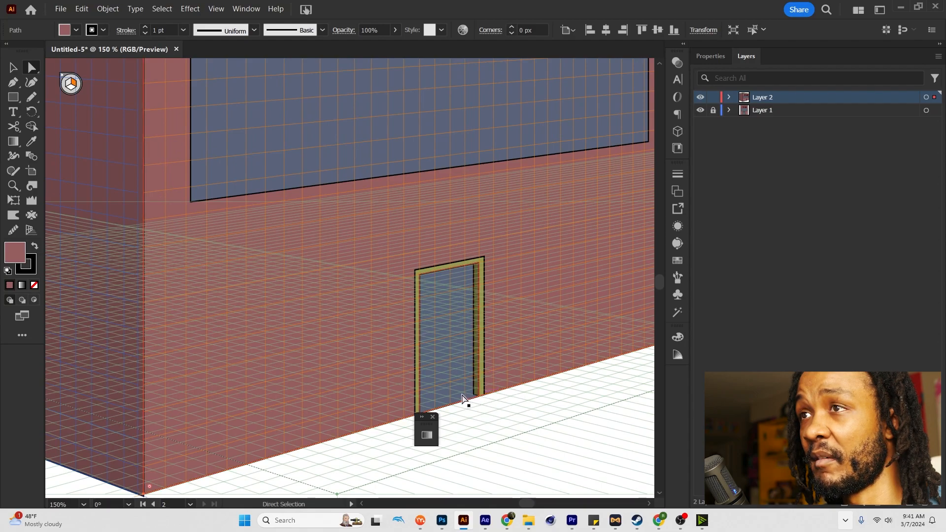
scroll(463, 395, "up", 2)
scroll(463, 395, "down", 2)
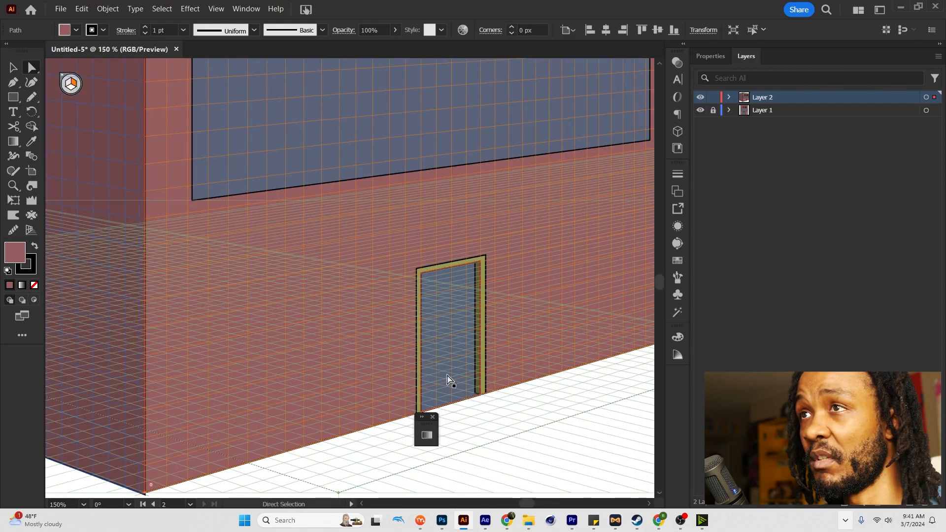
left_click(476, 397)
scroll(477, 398, "up", 3)
left_click_drag(474, 383, 475, 387)
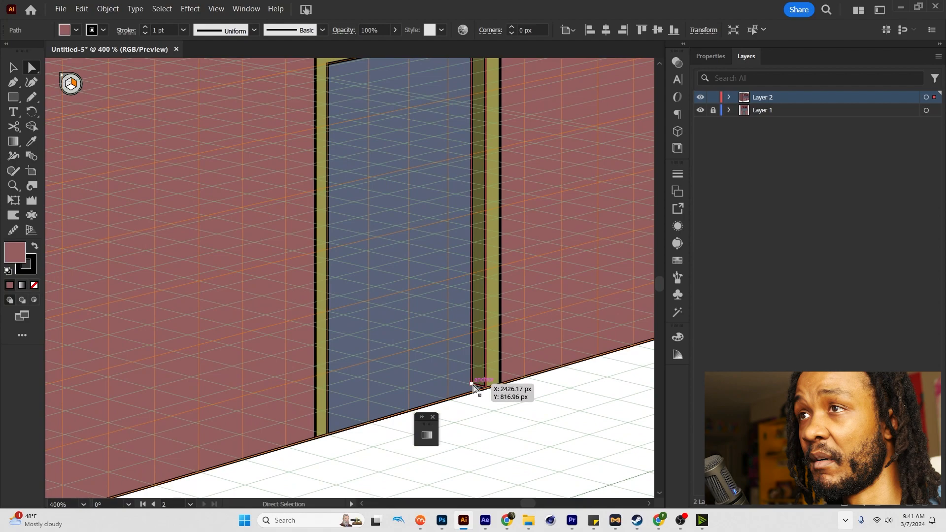
left_click(492, 392)
scroll(487, 388, "down", 3)
scroll(486, 392, "up", 3)
left_click(485, 386)
Draw a thin bar across the middle of the door and lighten its blue-grey fill.
scroll(533, 378, "down", 2)
key("m")
left_click_drag(400, 321, 473, 311)
scroll(444, 331, "up", 3)
double_click(14, 253)
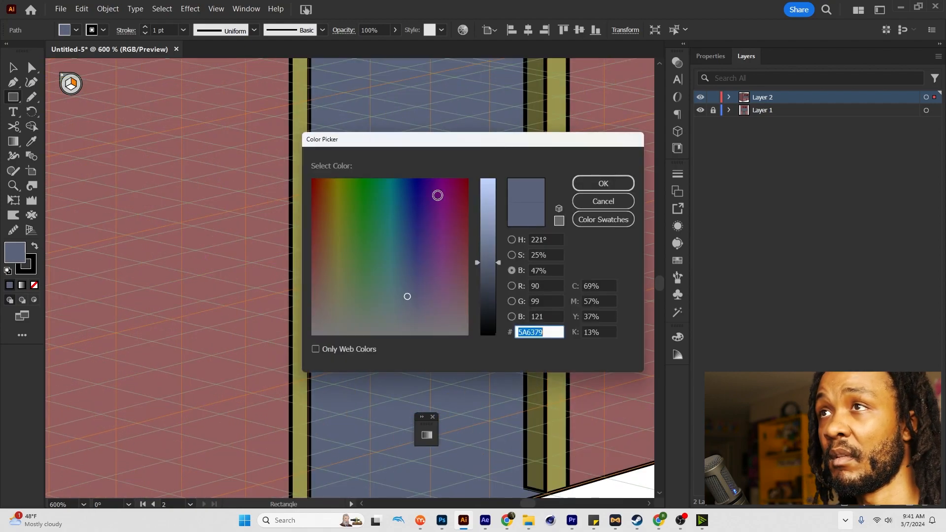
left_click(487, 230)
left_click(603, 183)
key("v")
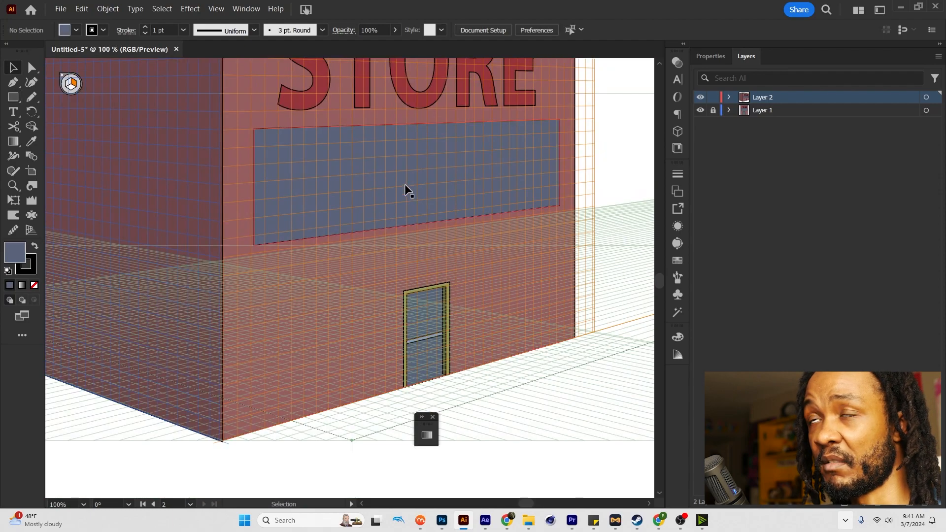
Draw a narrow vertical rectangle inside the window's right edge as the side of the window recess.
left_click(361, 179)
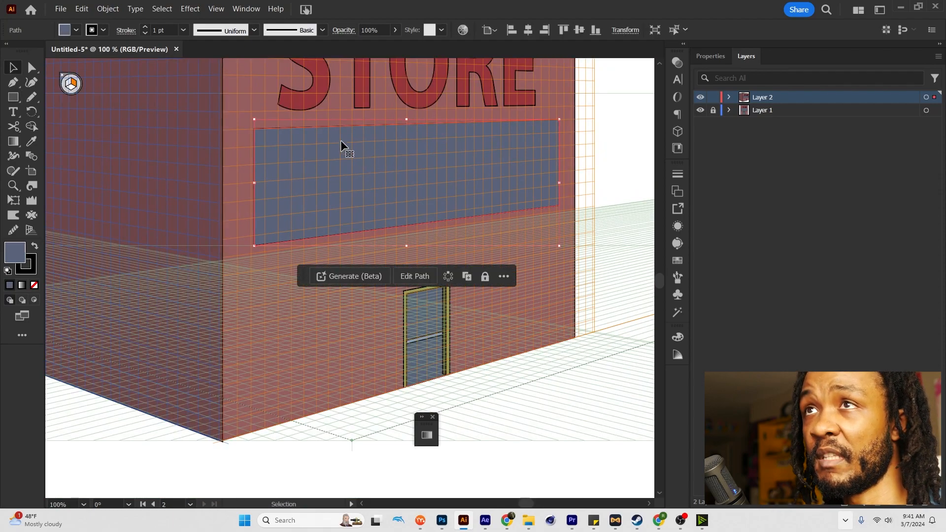
left_click(12, 100)
scroll(559, 121, "up", 2)
left_click_drag(560, 117, 523, 292)
key("v")
key("shift+v")
scroll(524, 196, "down", 3)
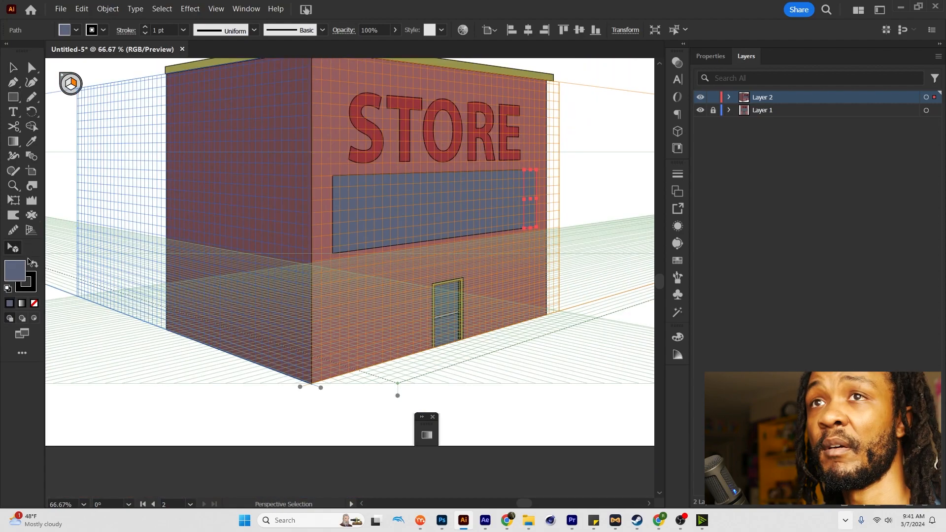
Darken the fill of the window's side recess to a deep slate blue and deselect it.
double_click(15, 270)
left_click_drag(482, 270, 489, 294)
left_click(591, 180)
left_click(591, 180)
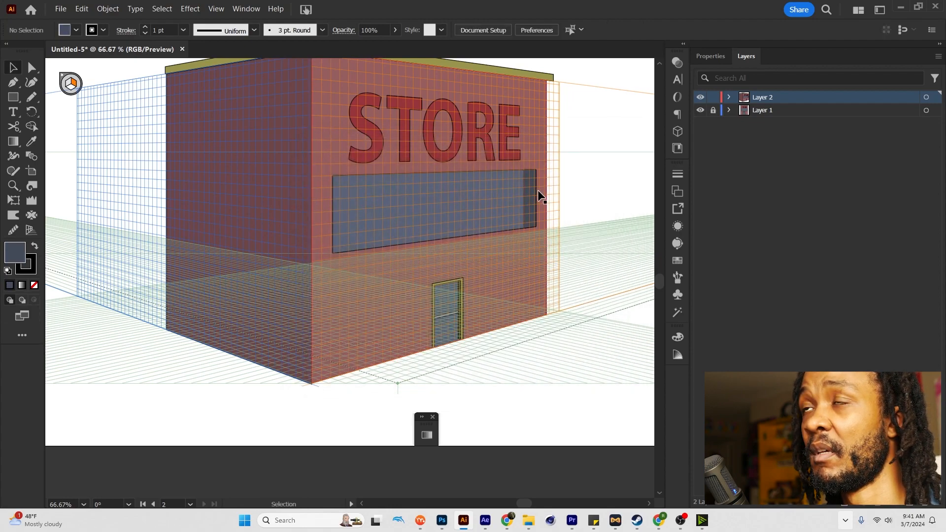
Draw a long thin dark rectangle on the ground grid plane along the window's bottom edge as its sill.
scroll(538, 193, "up", 2)
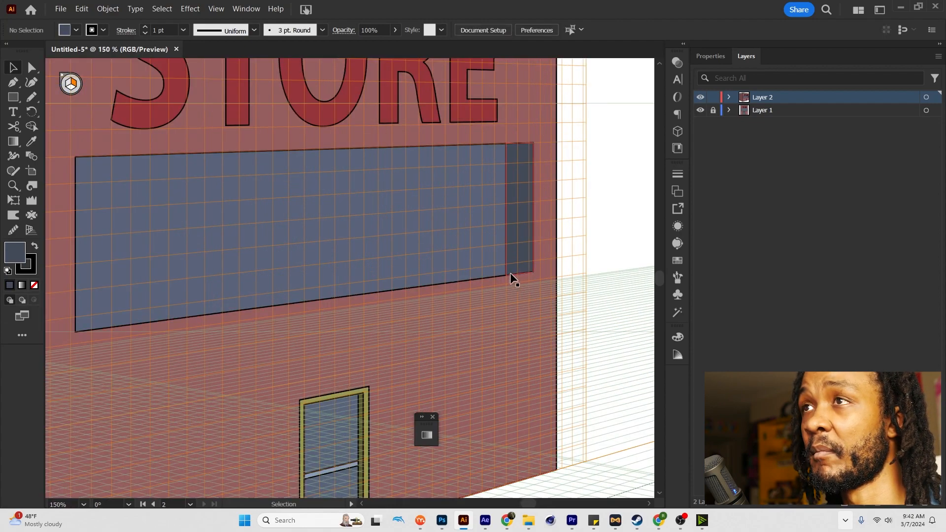
scroll(510, 273, "down", 1)
scroll(59, 256, "down", 1)
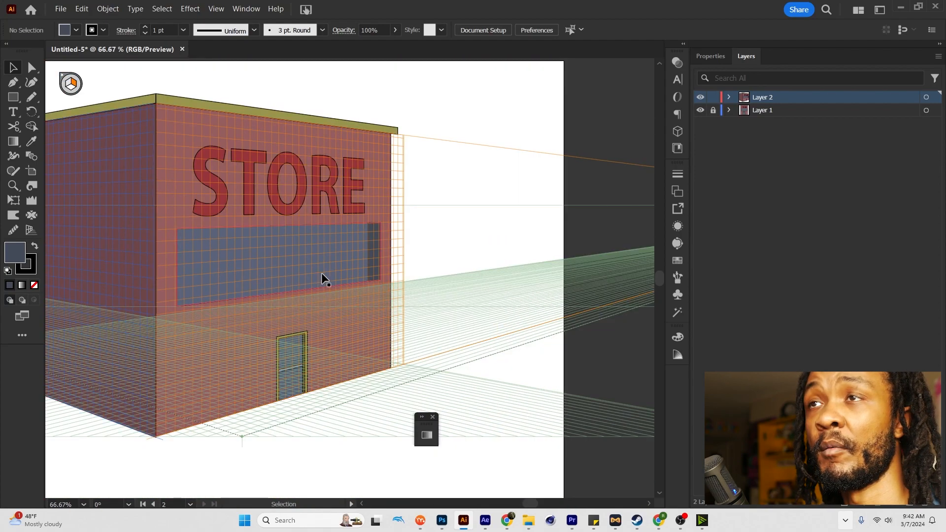
left_click(70, 86)
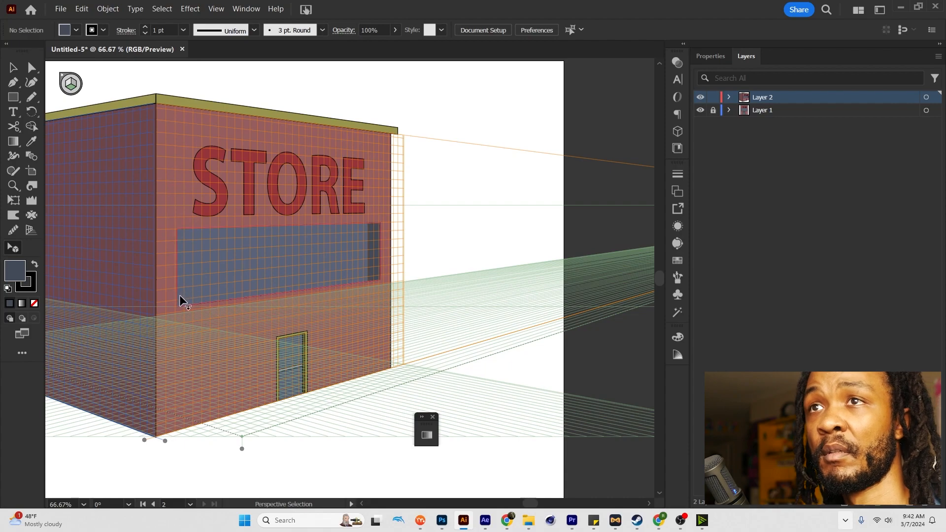
key("m")
left_click_drag(178, 294, 377, 280)
Reposition the sill in perspective so it runs along the window's bottom edge and meets the side recess.
scroll(375, 280, "up", 6)
key("a")
key("shift+v")
left_click_drag(505, 273, 412, 283)
left_click_drag(201, 267, 303, 276)
scroll(305, 275, "down", 4)
left_click_drag(76, 288, 248, 260)
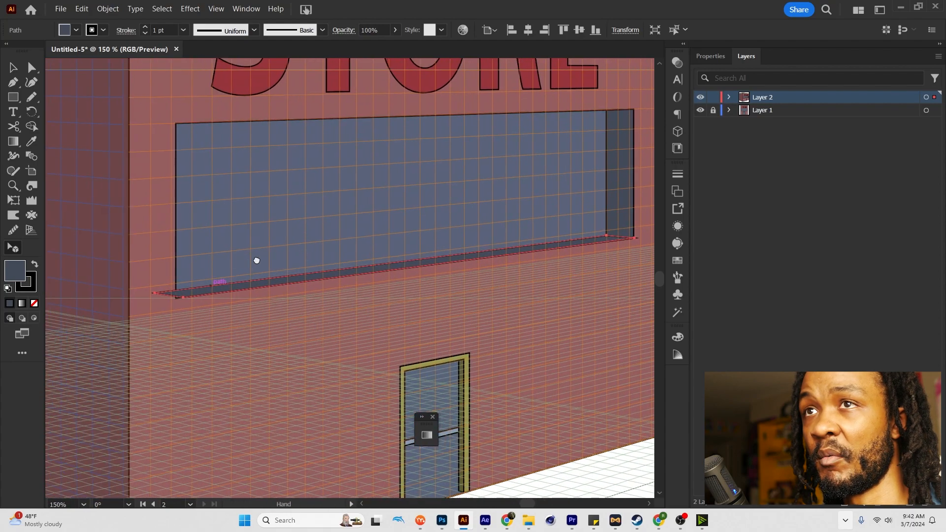
scroll(192, 290, "up", 2)
scroll(264, 332, "up", 2)
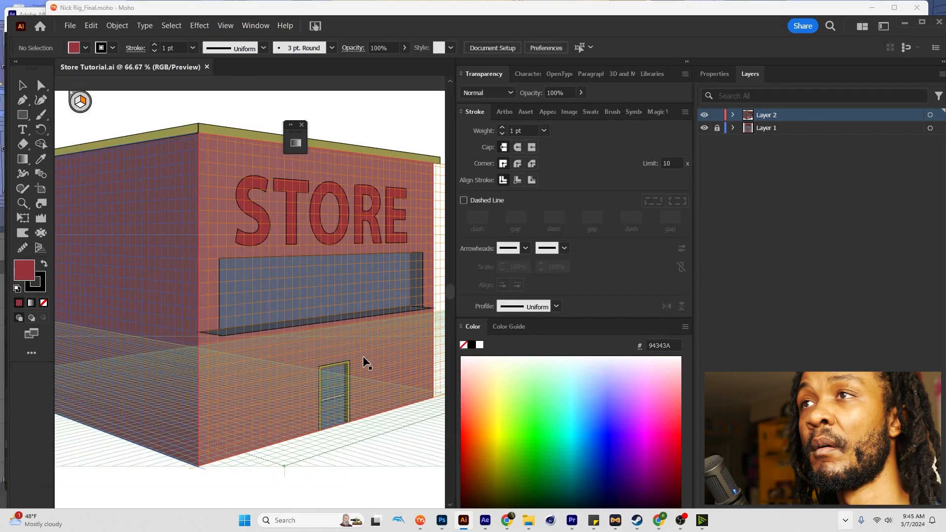
Trim the sill's ends that overhang the window using the Shape Builder tool on the window and sill.
key("a")
left_click(302, 310)
scroll(302, 308, "up", 3)
left_click_drag(341, 319, 338, 295)
left_click(317, 319)
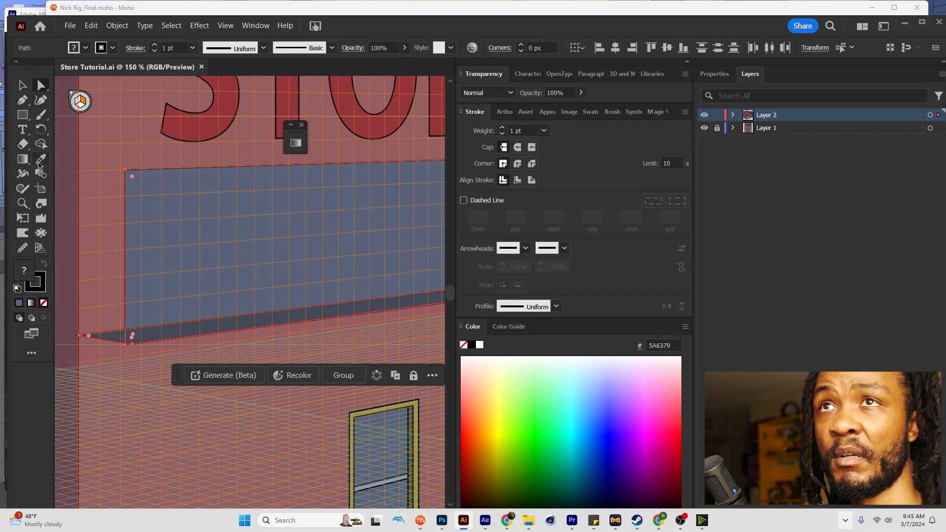
left_click(41, 143)
left_click(113, 338, "alt")
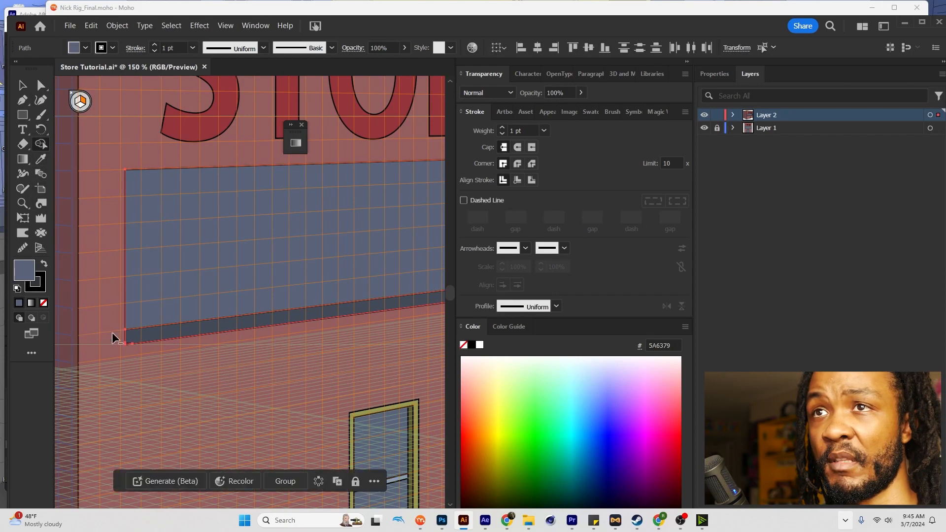
left_click_drag(384, 293, 245, 312)
left_click(393, 303)
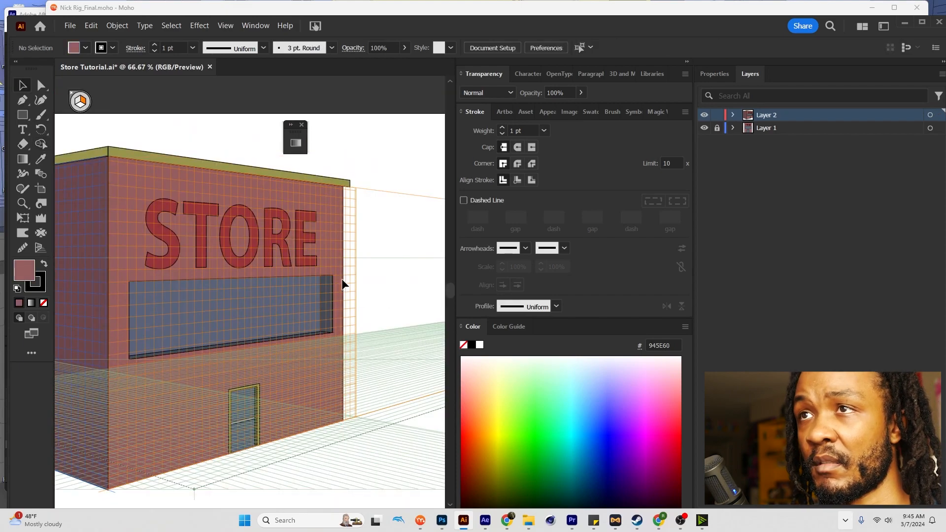
Align the window sill's stroke to the inside of its path.
key("a")
scroll(327, 333, "up", 6)
left_click(299, 275)
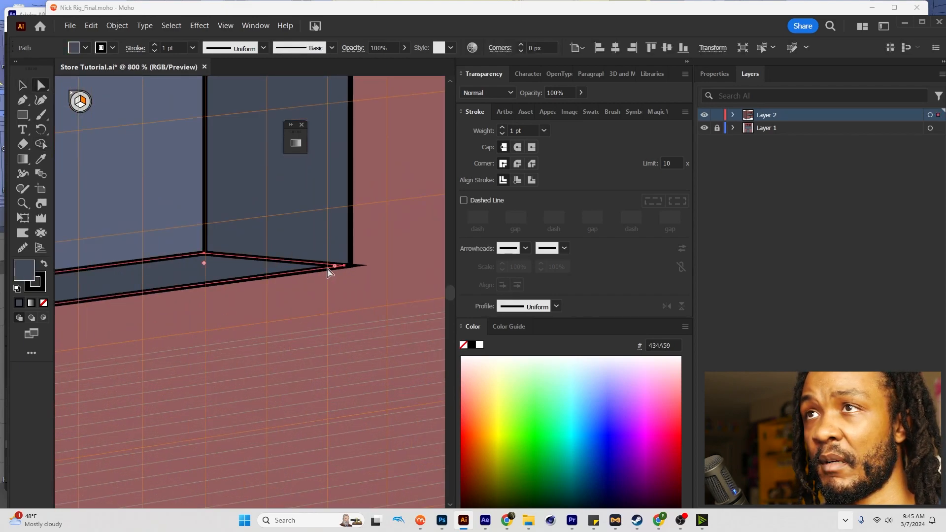
left_click(517, 180)
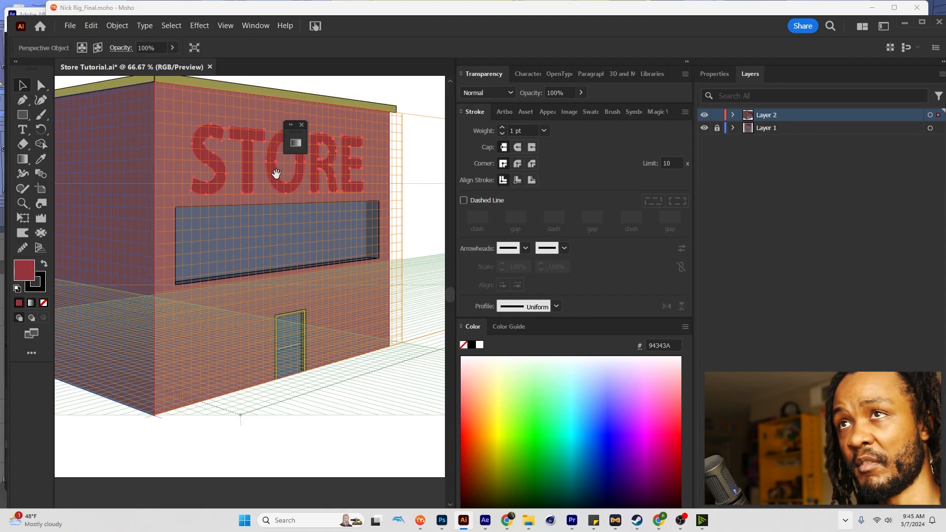
Expand the STORE lettering's fill and stroke into shapes.
left_click_drag(276, 174, 285, 247)
scroll(287, 261, "up", 1)
left_click(287, 261)
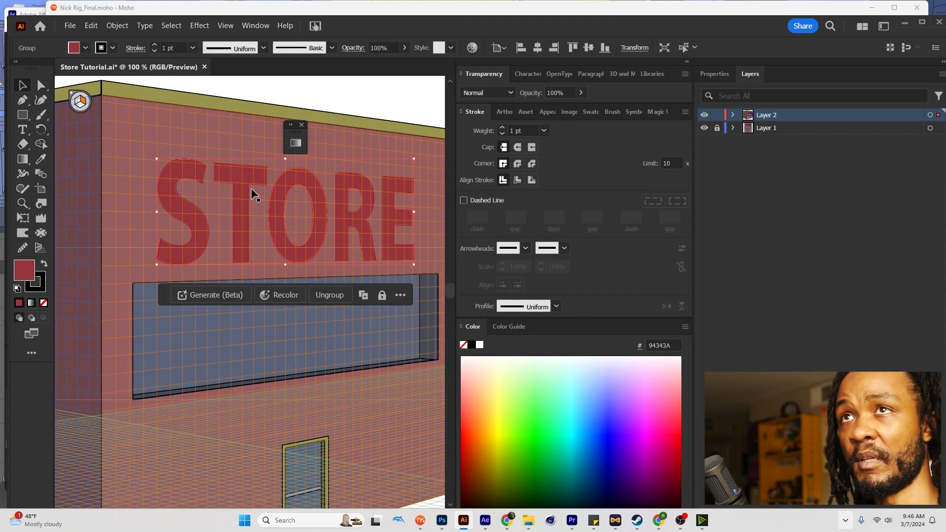
left_click(118, 25)
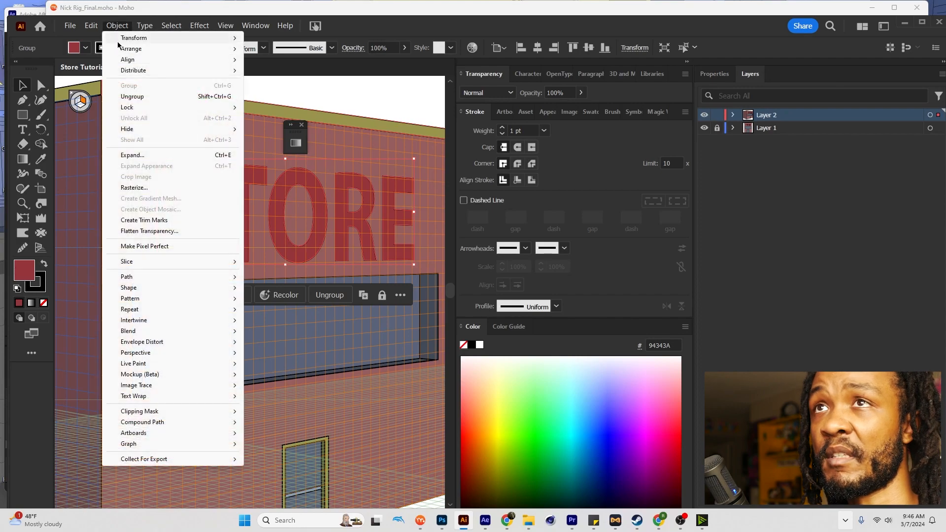
left_click(132, 155)
left_click(440, 328)
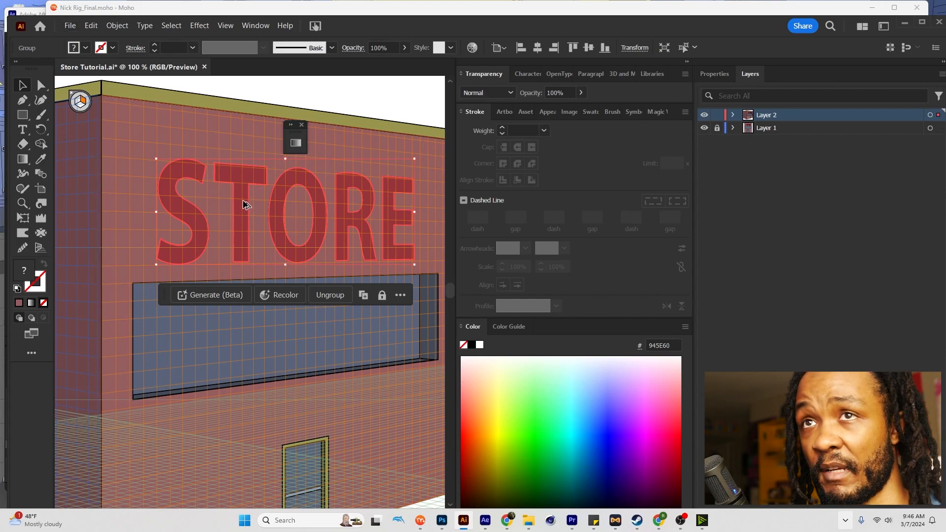
Duplicate the STORE lettering slightly to the right and fill the rear copy with near-black #191919.
left_click_drag(241, 201, 251, 202)
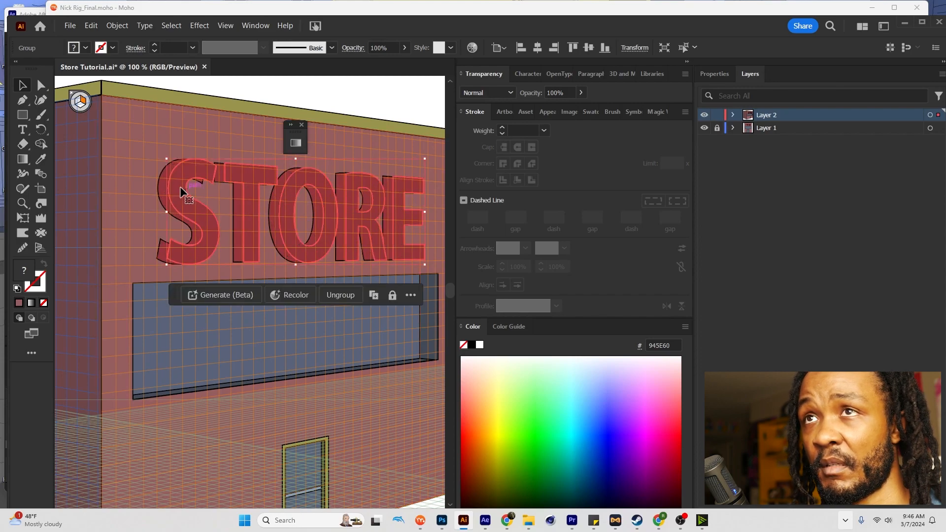
double_click(26, 271)
key("Return")
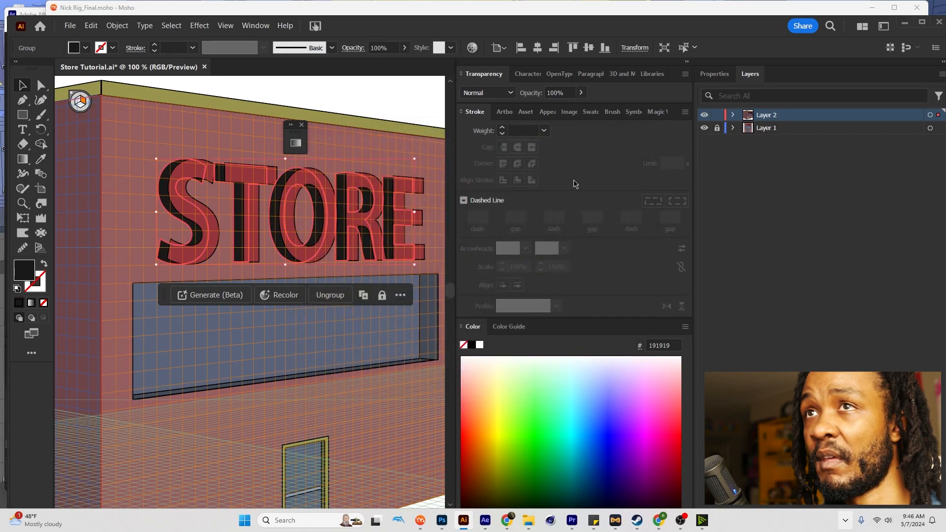
left_click(357, 100)
scroll(338, 138, "down", 2)
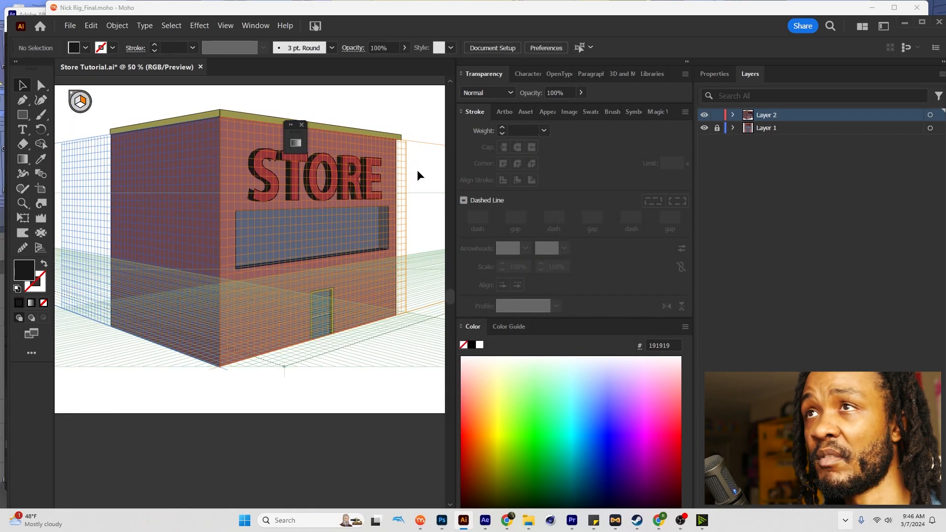
Save the store document.
scroll(302, 188, "up", 2)
left_click_drag(398, 152, 333, 186)
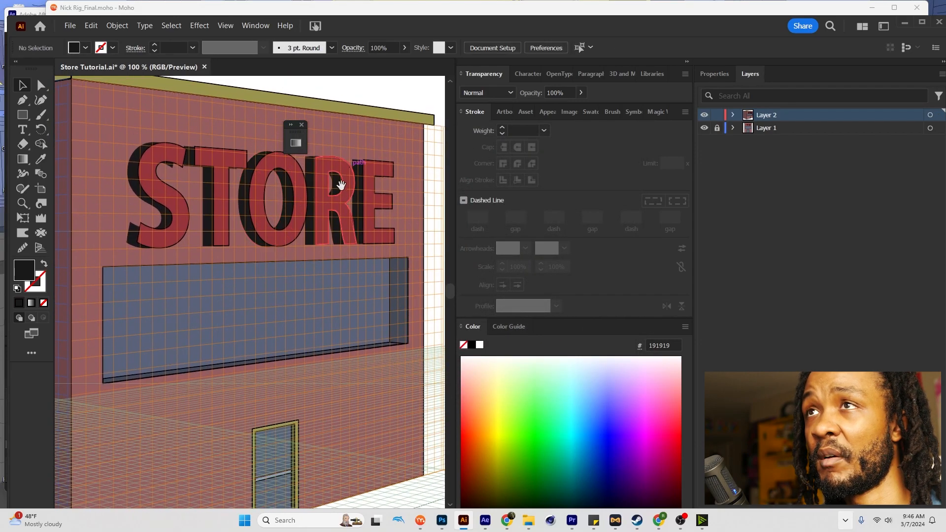
scroll(159, 189, "up", 3)
left_click_drag(156, 189, 244, 249)
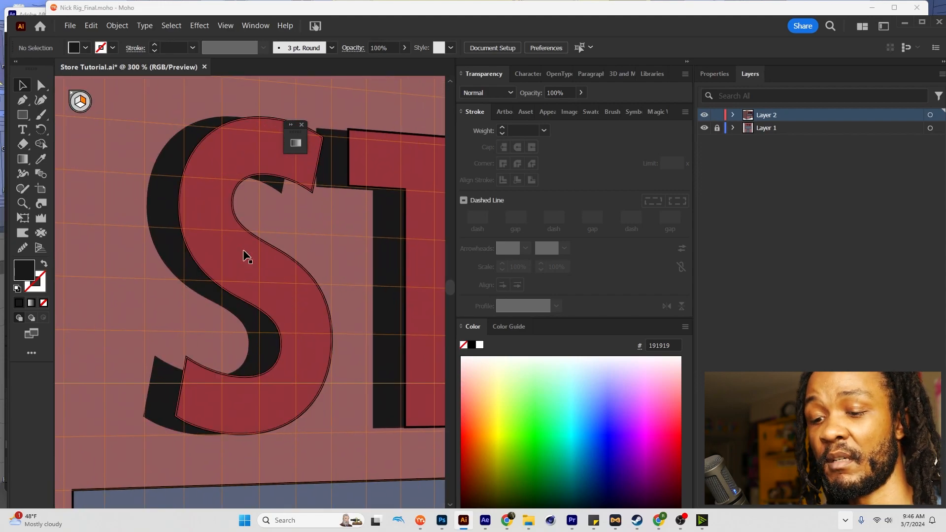
key("ctrl+s")
Add an anchor point on the rear black S's lower terminal and move it to the front S's matching corner.
key("a")
left_click(188, 266)
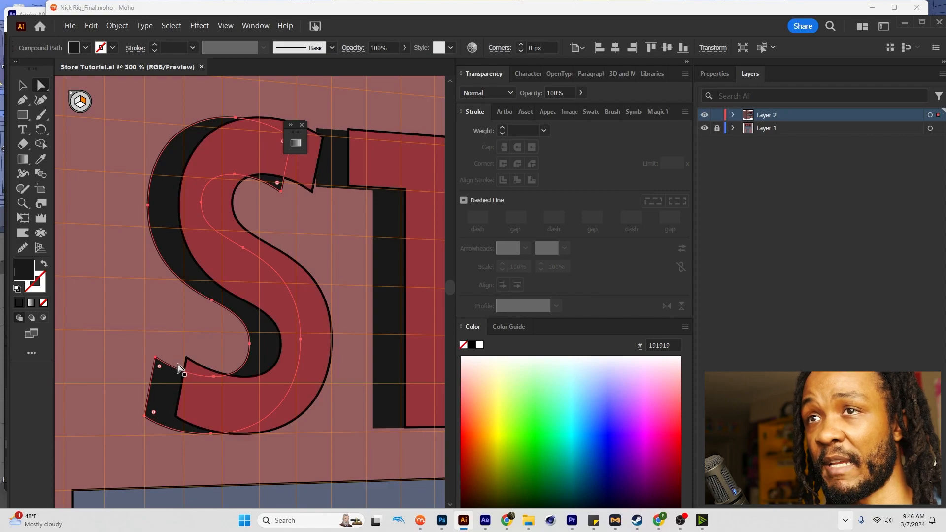
key("o")
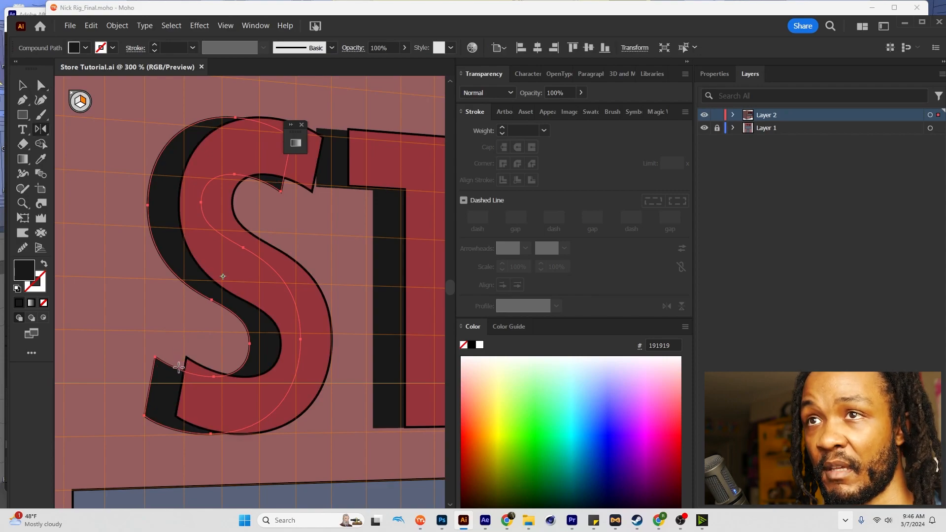
key("a")
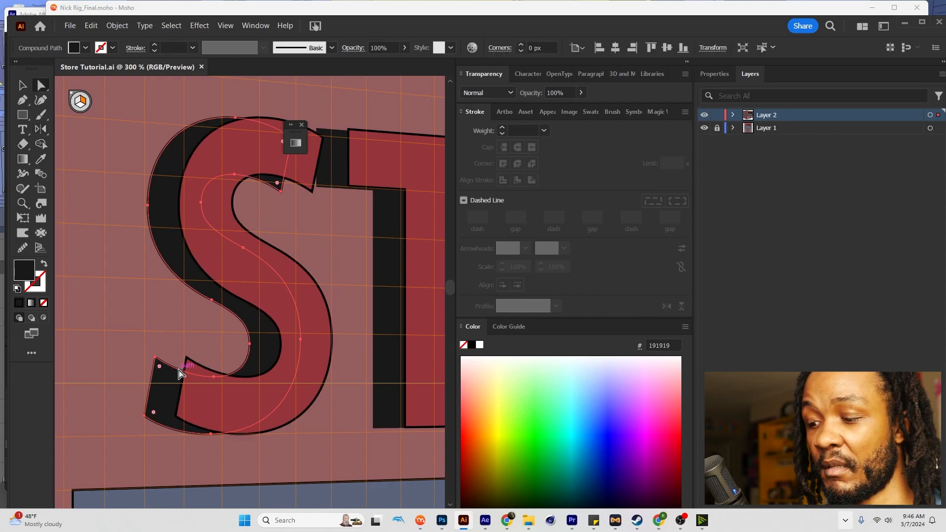
scroll(180, 373, "up", 3)
key("p")
left_click(161, 367)
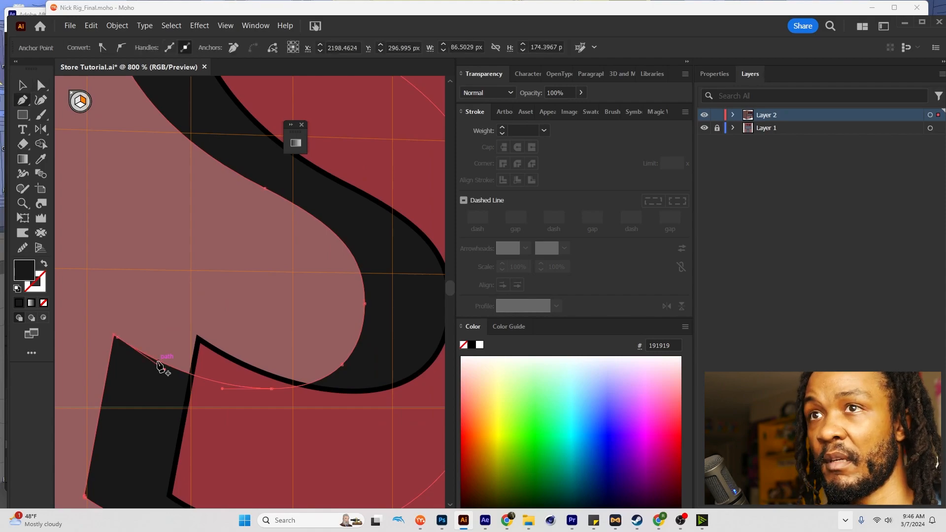
key("a")
left_click_drag(163, 365, 197, 338)
Straighten the edge joining the rear and front S at the lower terminal by removing its curve handles.
key("shift+c")
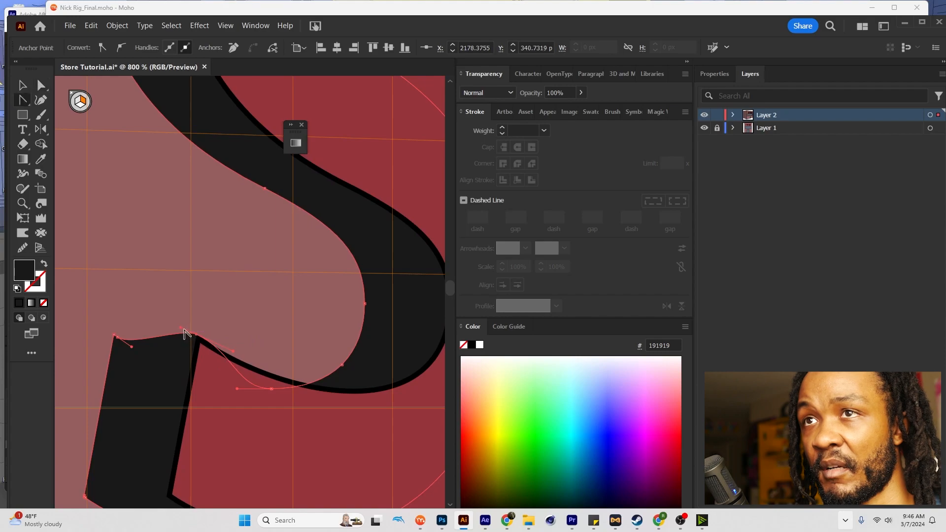
left_click(131, 348)
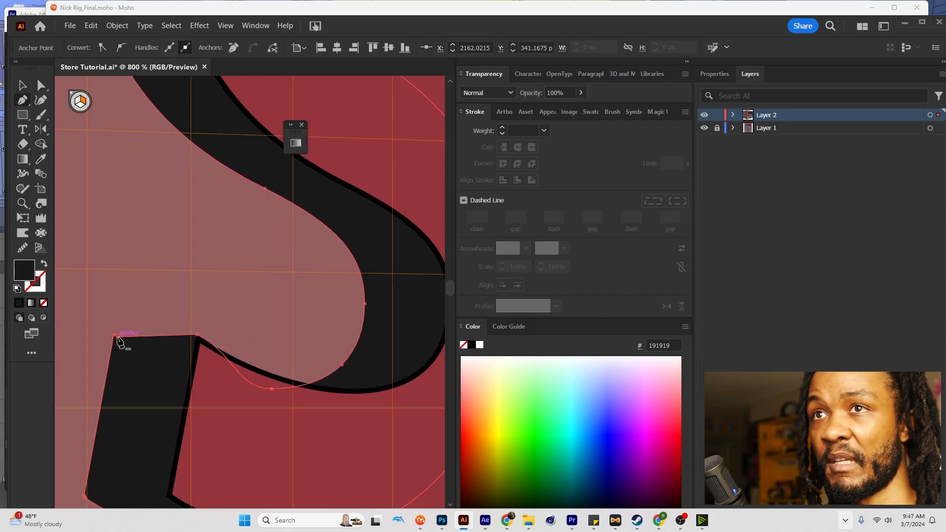
key("a")
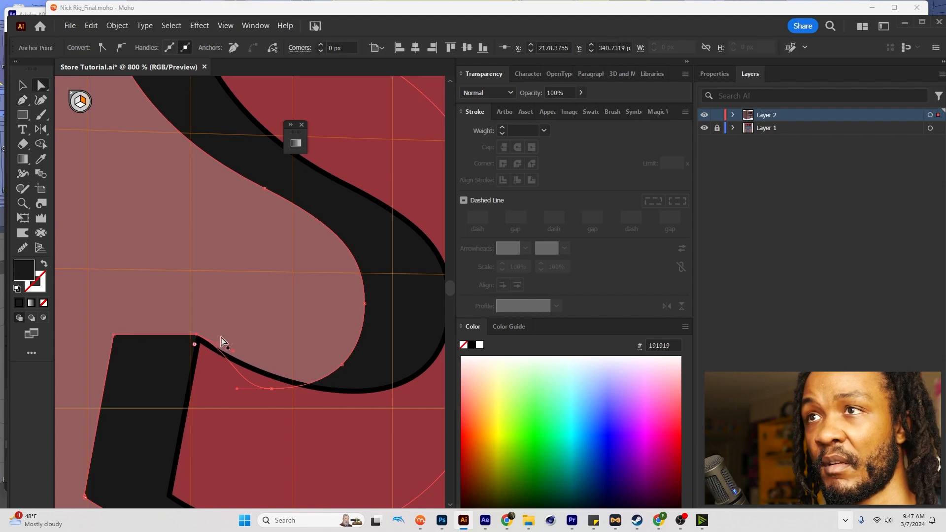
scroll(228, 319, "down", 3)
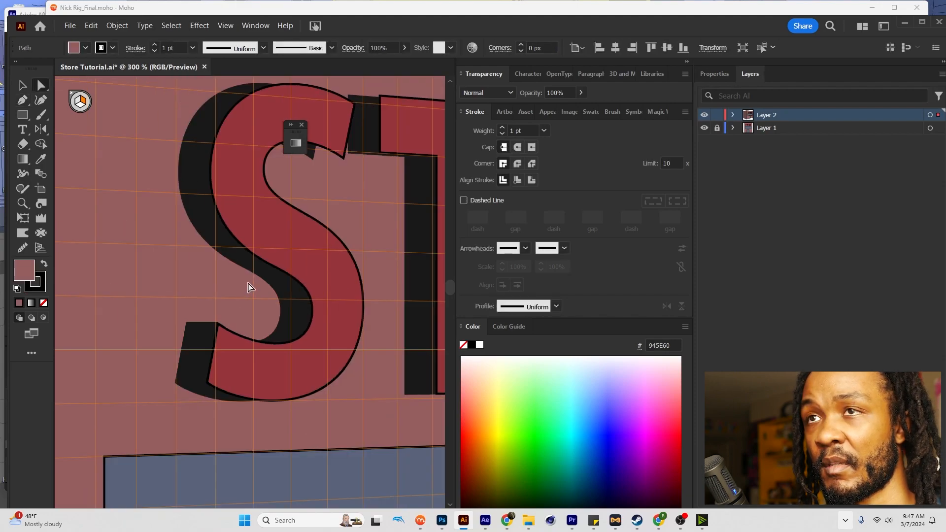
Add an anchor point on the rear S's upper terminal and move it to the front S's matching corner.
scroll(248, 287, "up", 5)
scroll(219, 262, "down", 1)
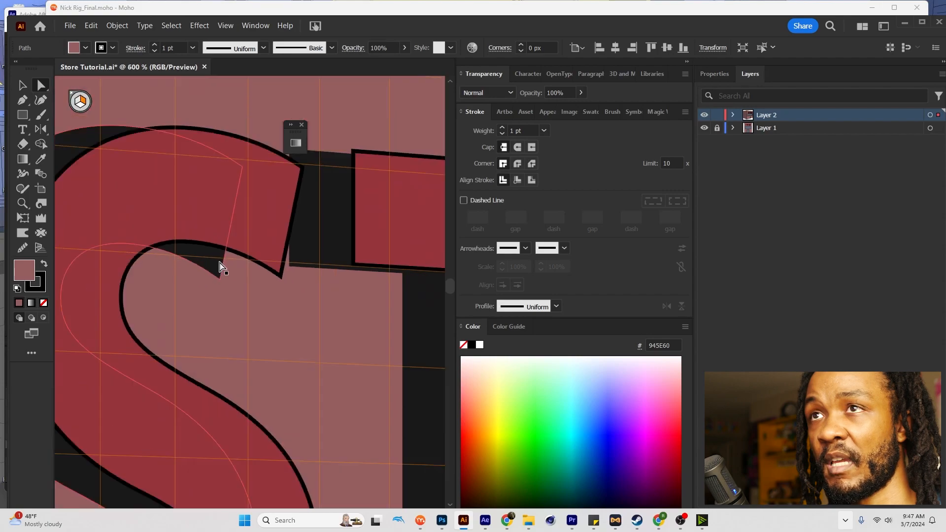
left_click(220, 261)
key("p")
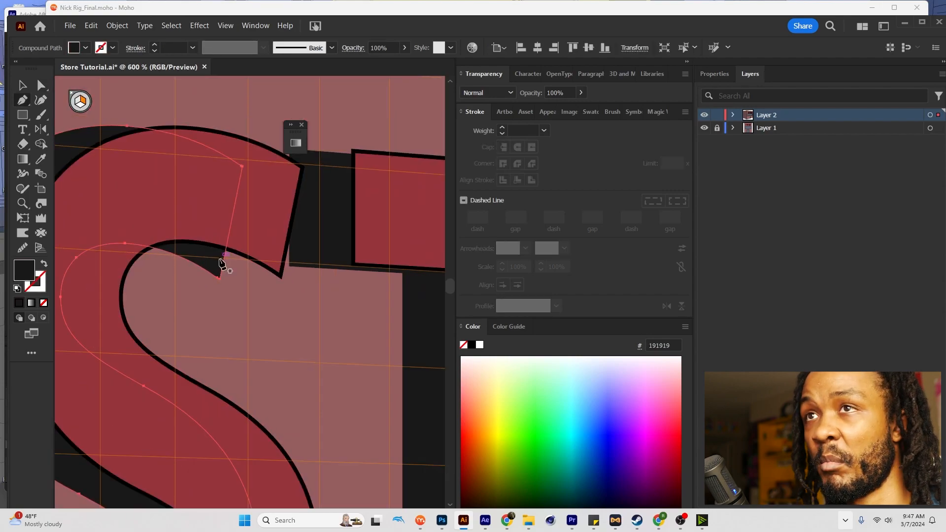
key("a")
left_click_drag(226, 258, 281, 280)
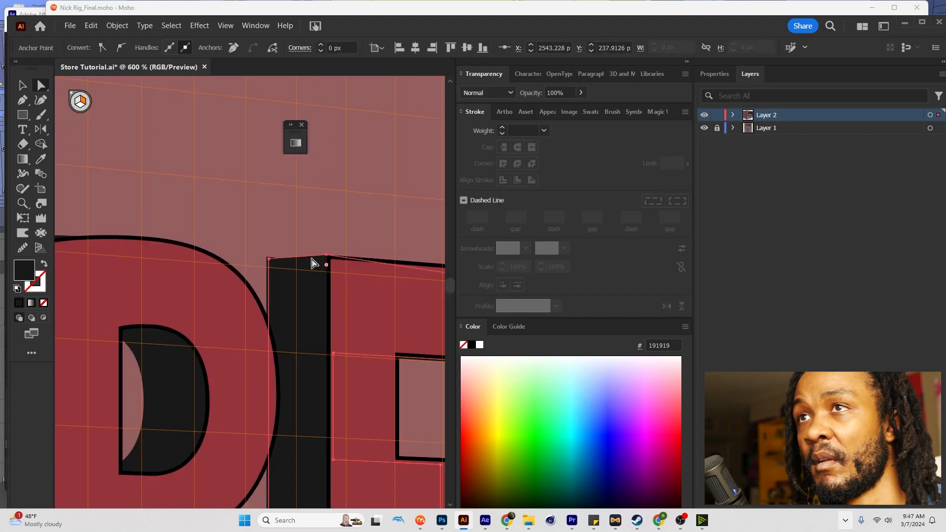
Adjust the upper corner of the rear black E so its edge joins the front E's corner.
left_click(296, 245)
left_click_drag(277, 260, 270, 258)
key("ctrl+1")
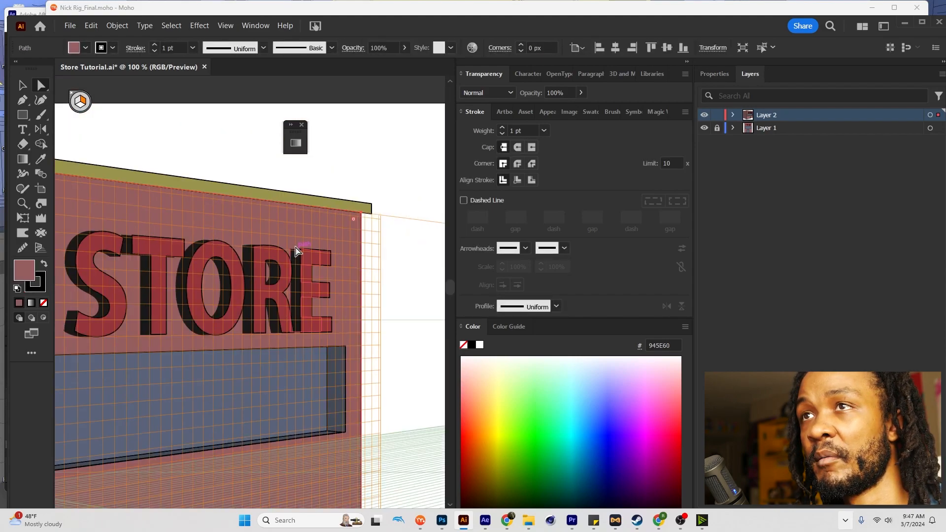
left_click(385, 258)
Hide the perspective grid.
key("ctrl+minus")
left_click_drag(190, 285, 318, 283)
scroll(313, 291, "down", 1)
key("ctrl+shift+i")
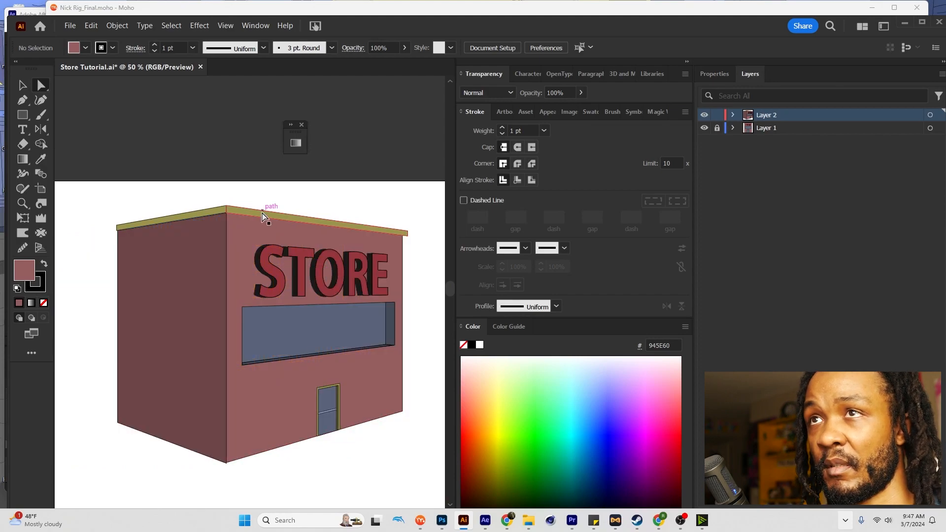
Lower the saturation of the olive roof trim's fill to 20%, giving #99977A.
left_click(213, 215)
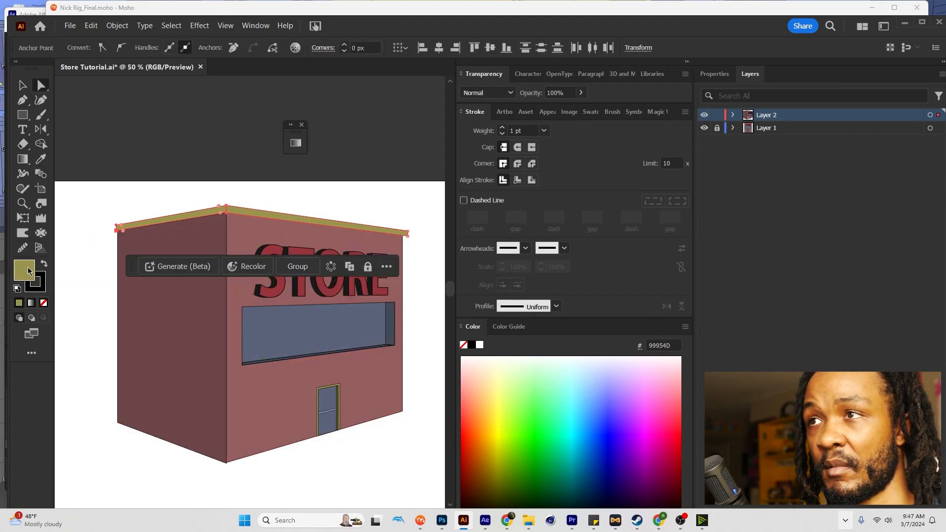
double_click(28, 271)
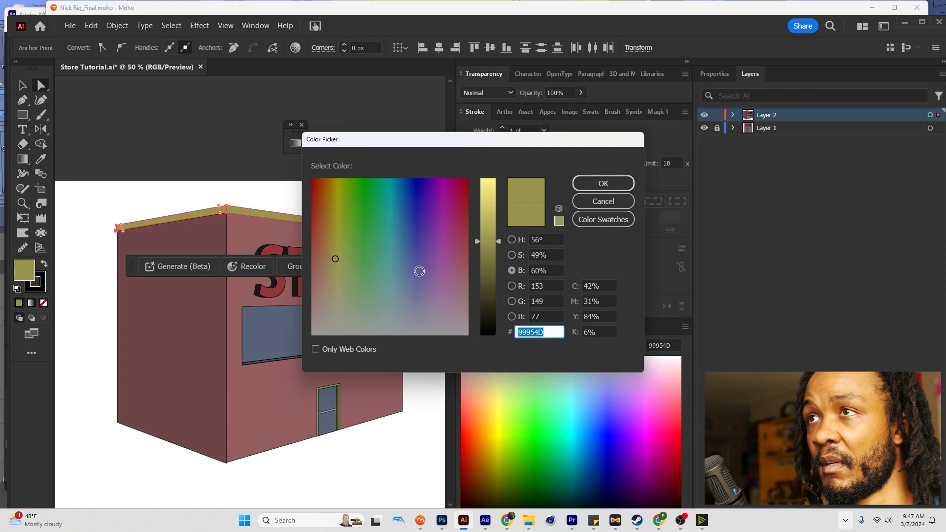
left_click(511, 255)
left_click_drag(481, 258, 485, 308)
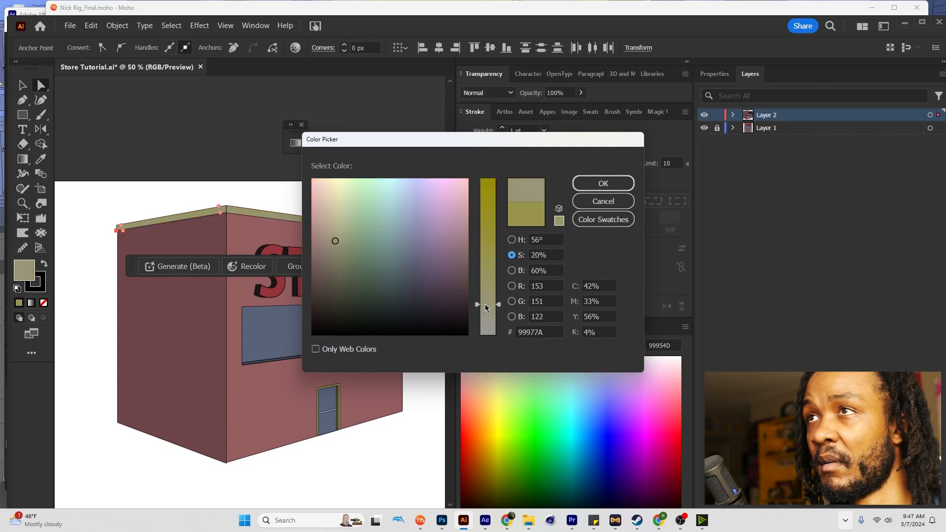
left_click(604, 182)
left_click(380, 205)
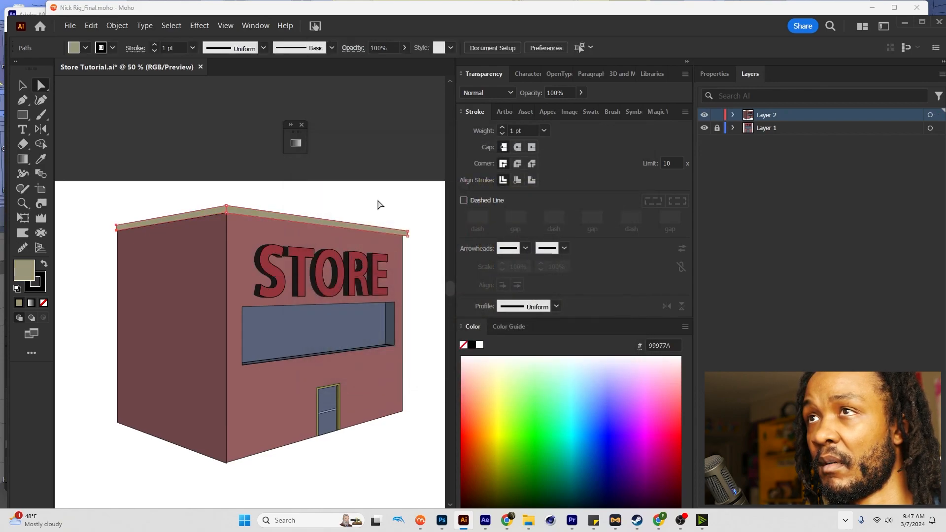
Collapse the expanded Stroke and Color panel column to icons to widen the canvas around both artboards.
scroll(323, 211, "down", 1)
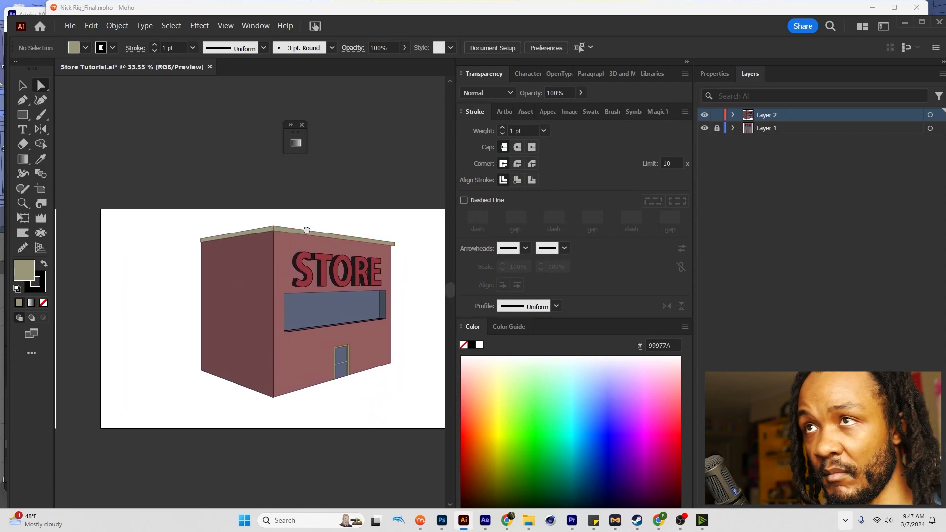
scroll(329, 228, "down", 1)
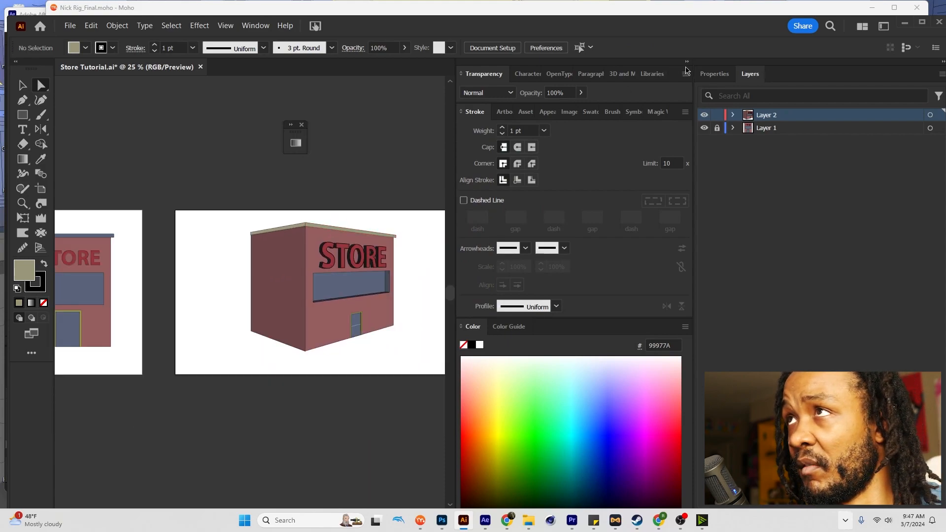
left_click(686, 62)
scroll(412, 186, "left", 3)
scroll(461, 222, "up", 1)
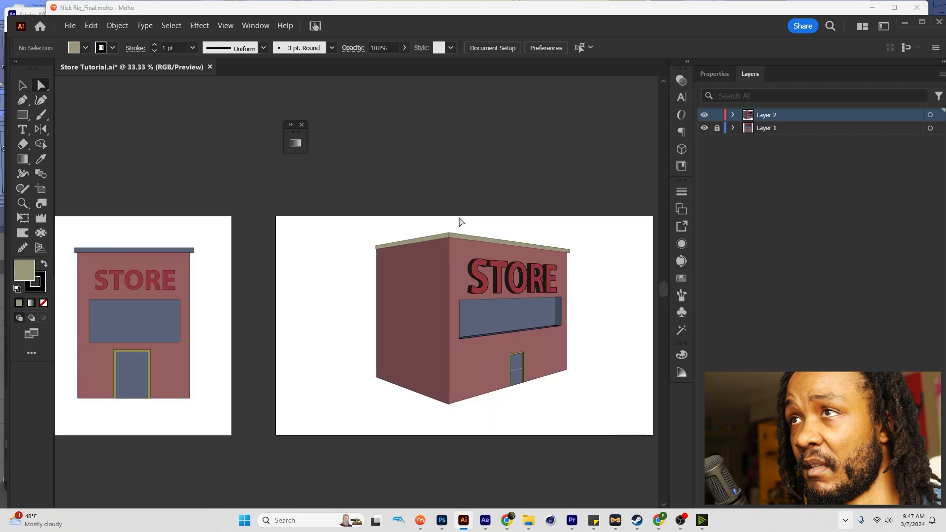
scroll(461, 222, "left", 3)
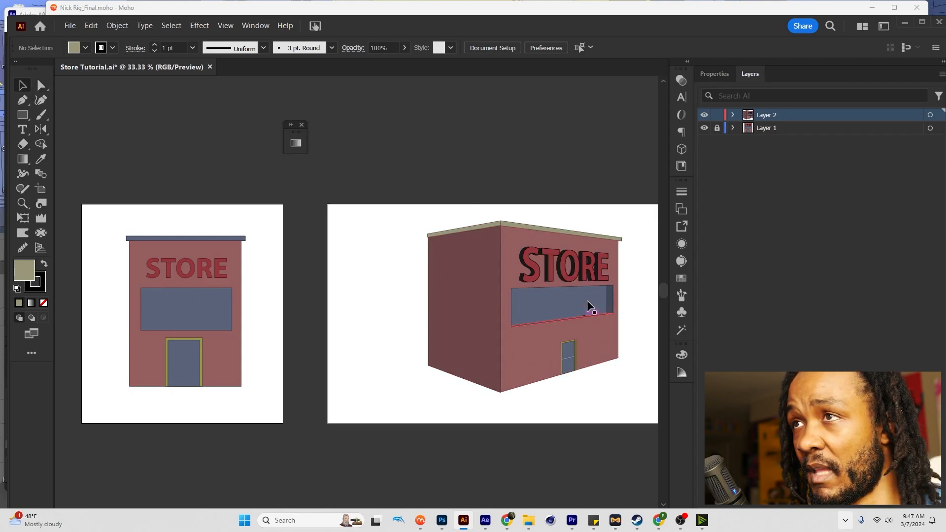
Show the perspective grid and draw a window on the building's left wall in the left plane, filled with the front window's blue.
scroll(467, 308, "up", 1)
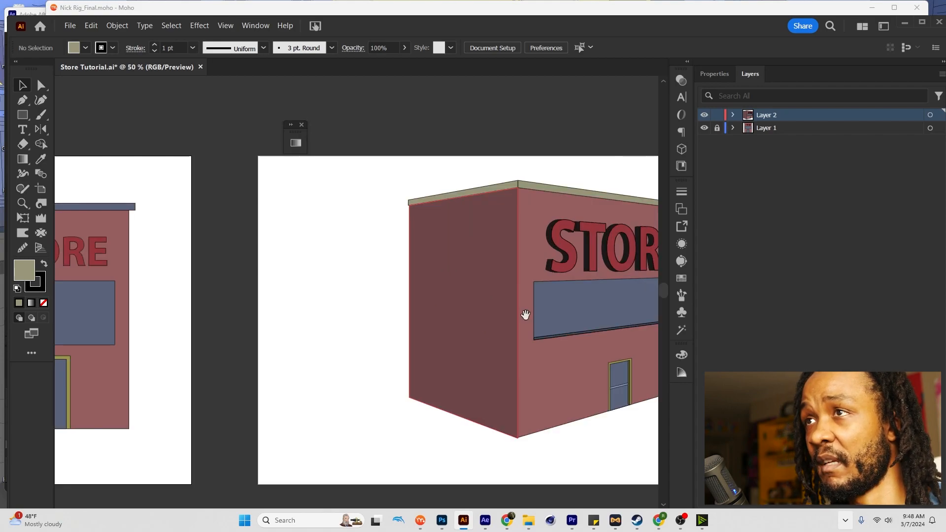
left_click_drag(523, 315, 450, 315)
left_click(398, 318)
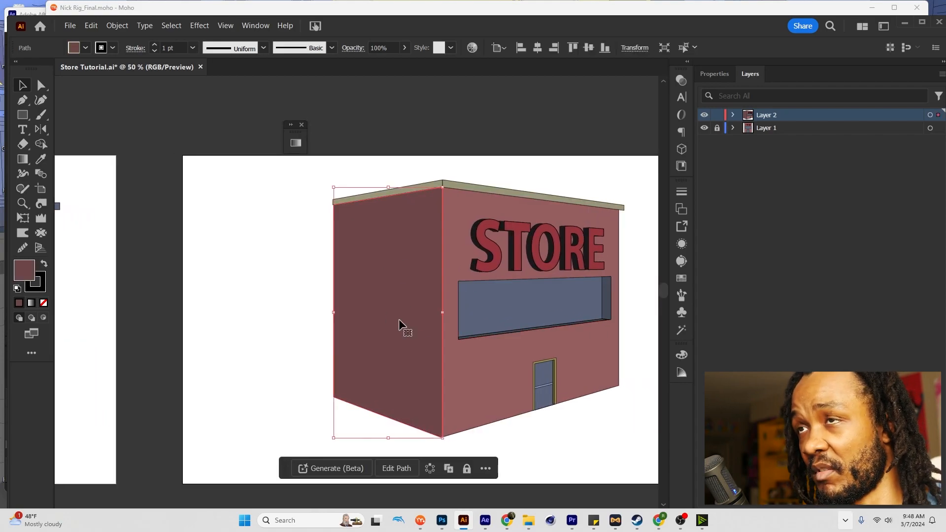
key("m")
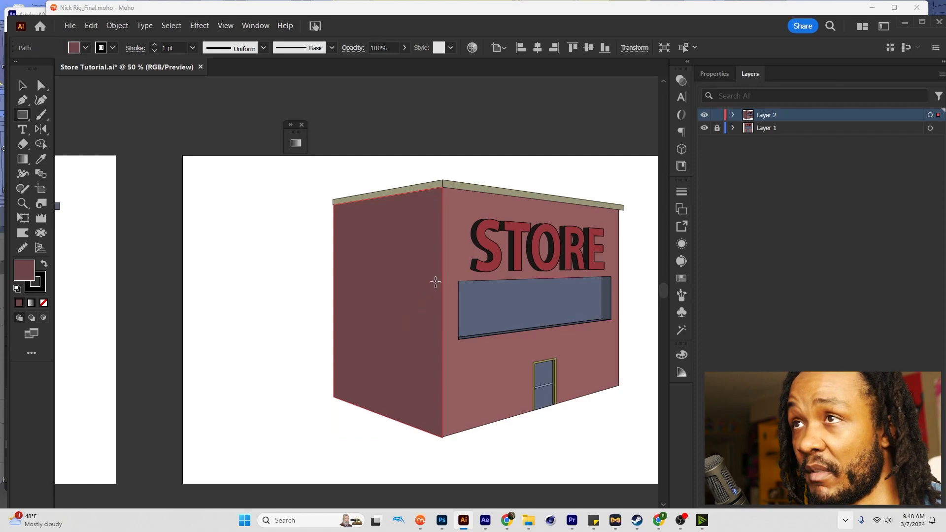
key("v")
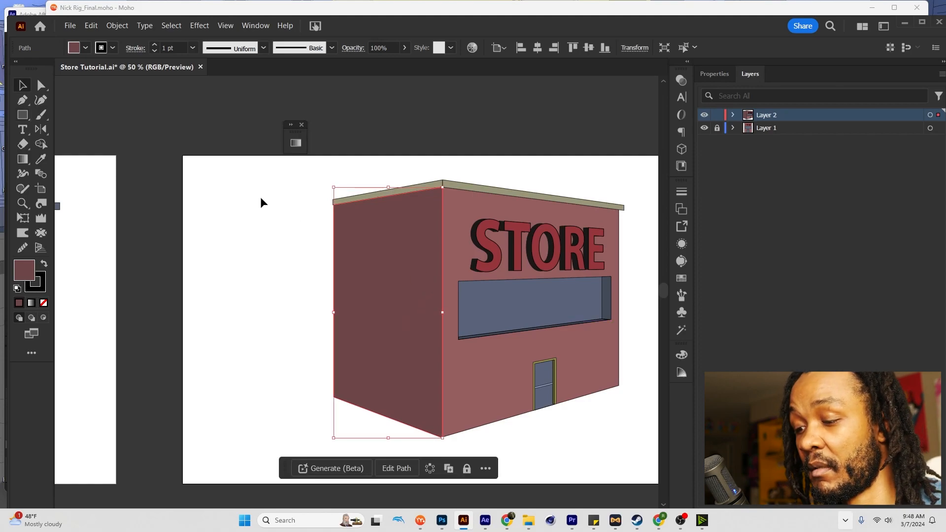
key("shift+p")
key("1")
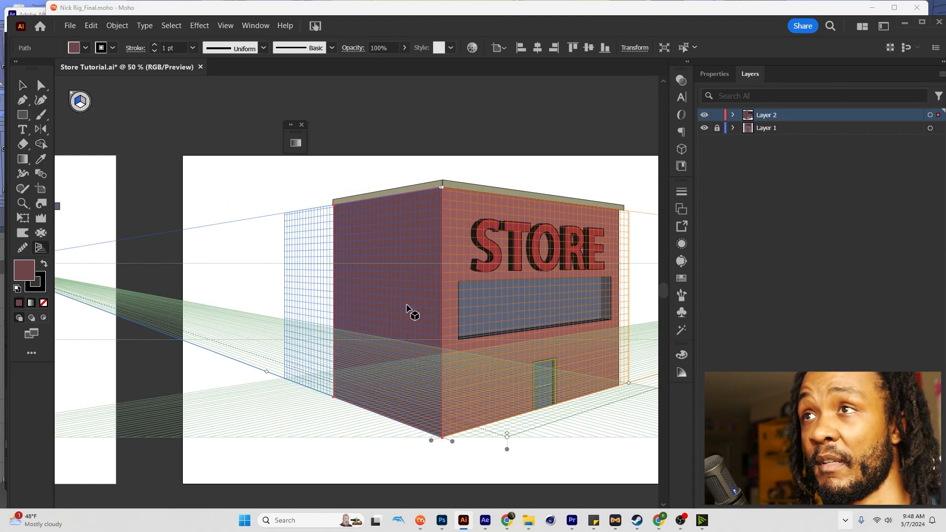
key("m")
scroll(342, 289, "up", 3)
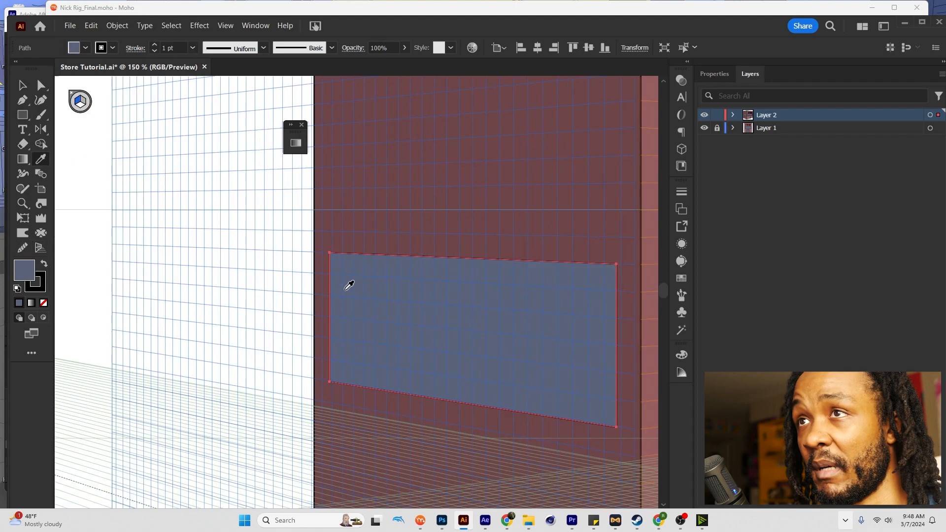
Draw a narrow strip along the outer end of the left wall's window and fill it with a darker blue for depth.
key("m")
left_click_drag(330, 253, 343, 383)
left_click_drag(513, 358, 337, 347)
key("i")
left_click(537, 420)
key("a")
scroll(373, 312, "down", 2)
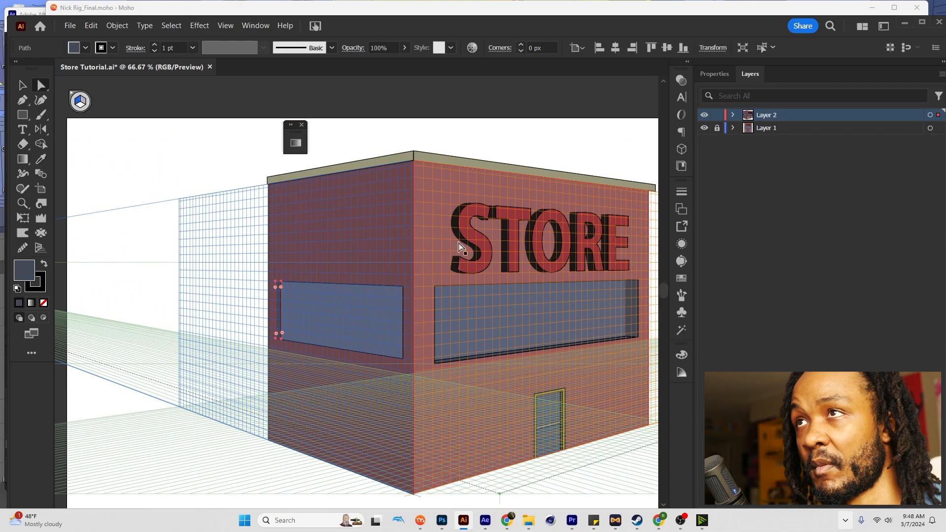
Sample the front window's fill onto the left wall's window with the Eyedropper.
key("ctrl+shift+a")
left_click(384, 302)
key("i")
left_click(531, 316)
key("a")
Darken the left wall window's fill by lowering its brightness.
key("ctrl+shift+a")
left_click(362, 307)
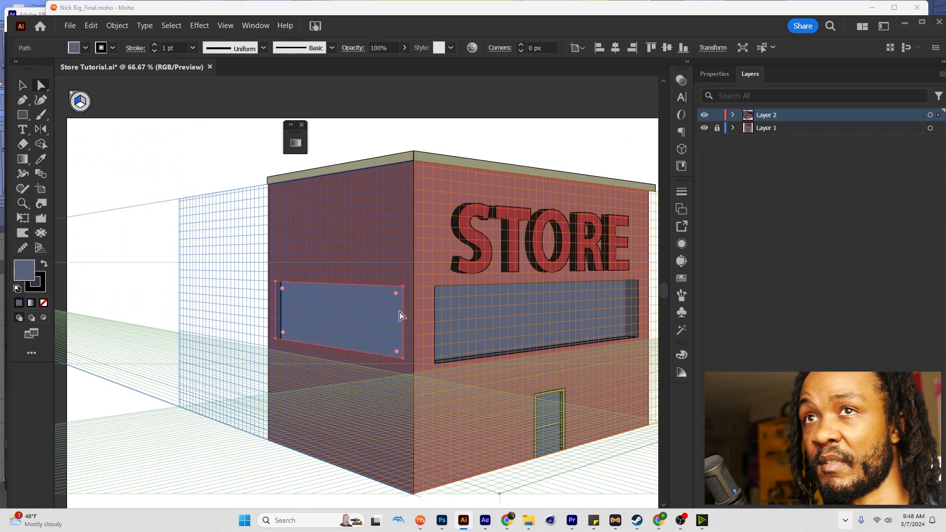
double_click(31, 269)
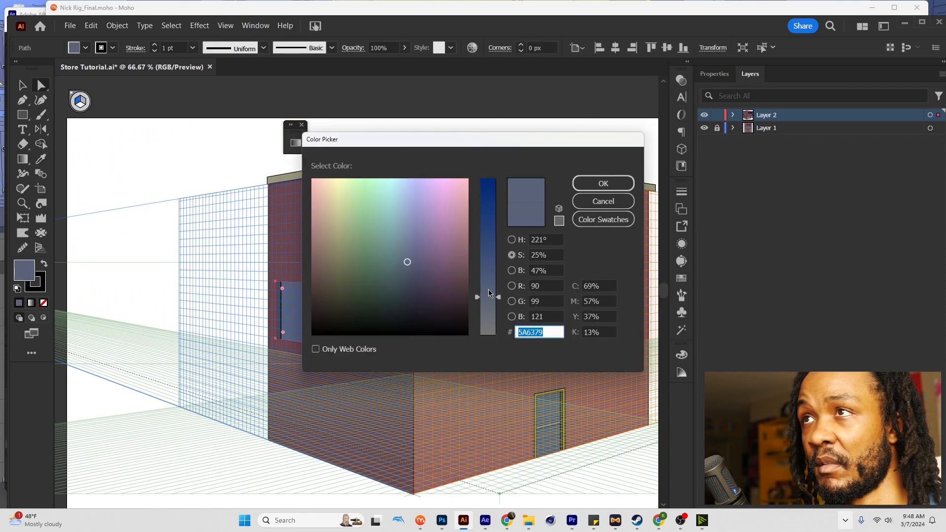
left_click(512, 270)
left_click_drag(497, 263, 498, 269)
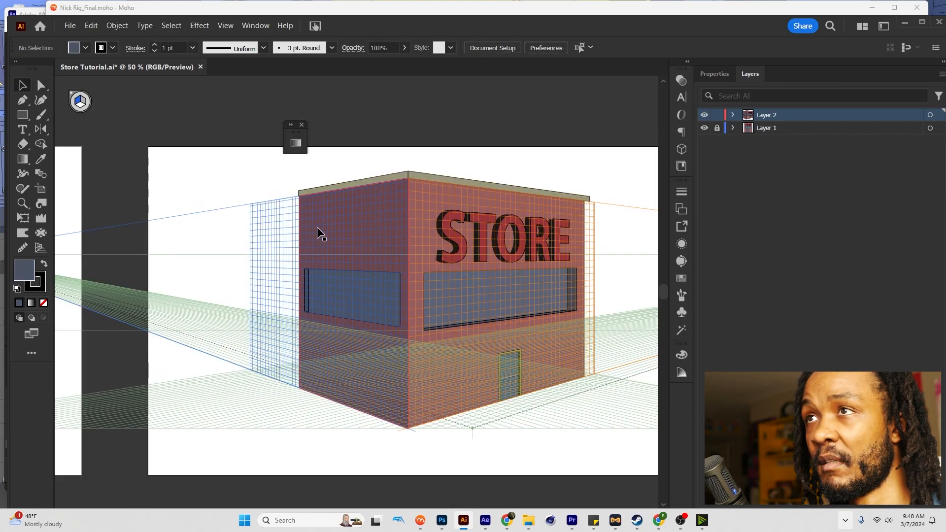
scroll(317, 237, "down", 1)
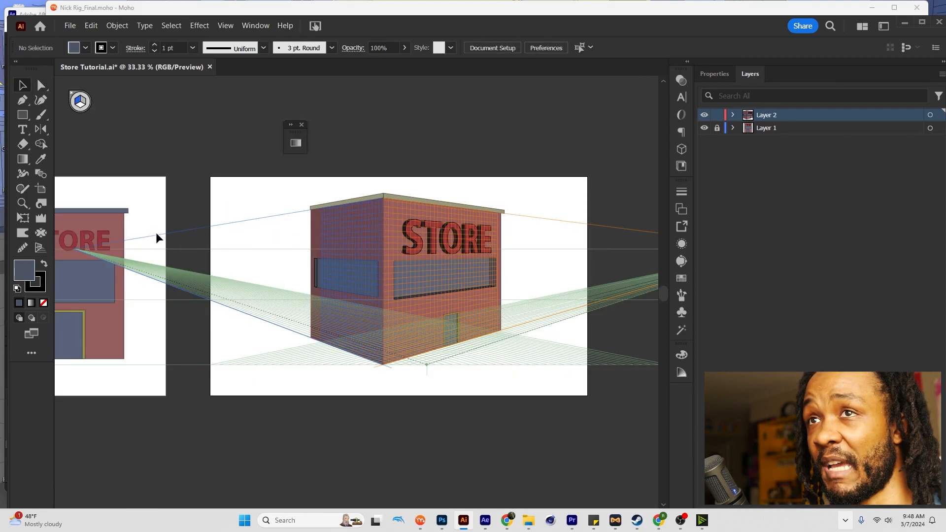
left_click_drag(288, 257, 423, 295)
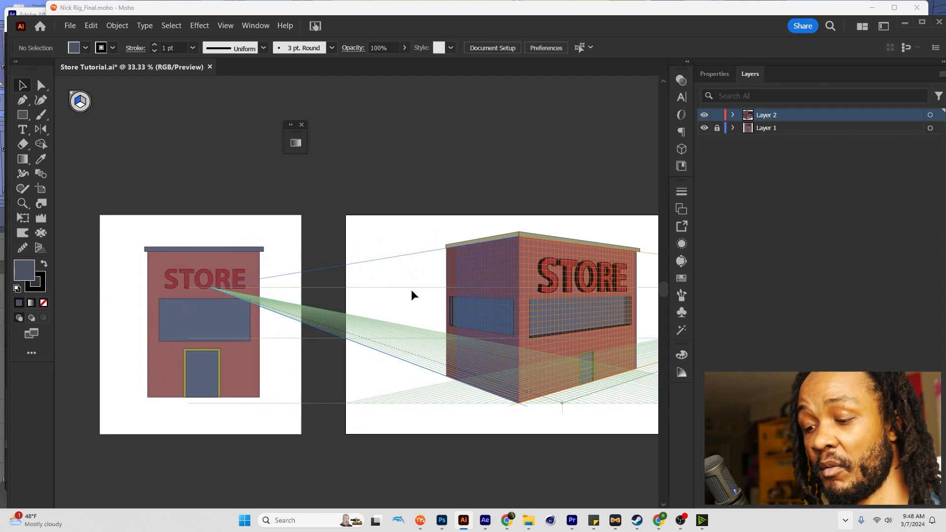
Draw a second building's two walls with rectangles on the left and right planes, group them, and place the group behind the store.
key("m")
left_click_drag(431, 258, 389, 355)
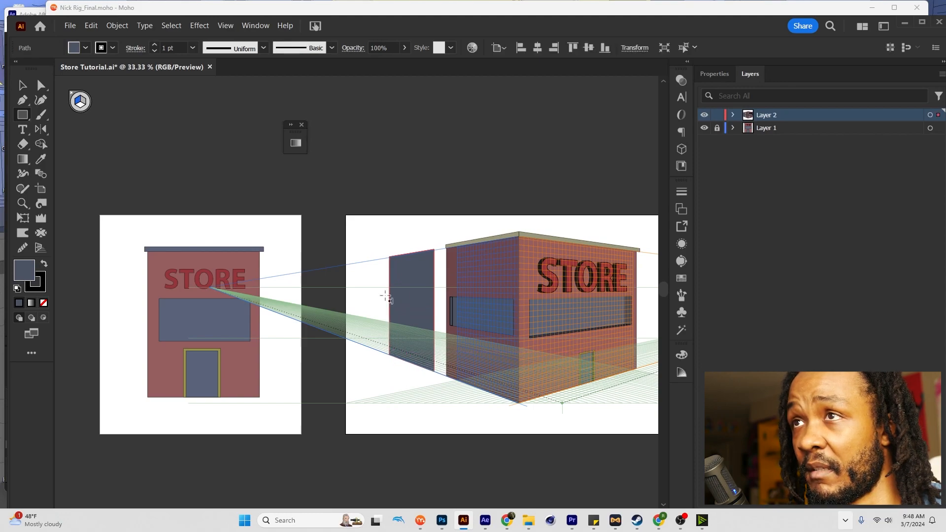
left_click(84, 102)
left_click_drag(435, 250, 521, 358)
key("v")
left_click(418, 291)
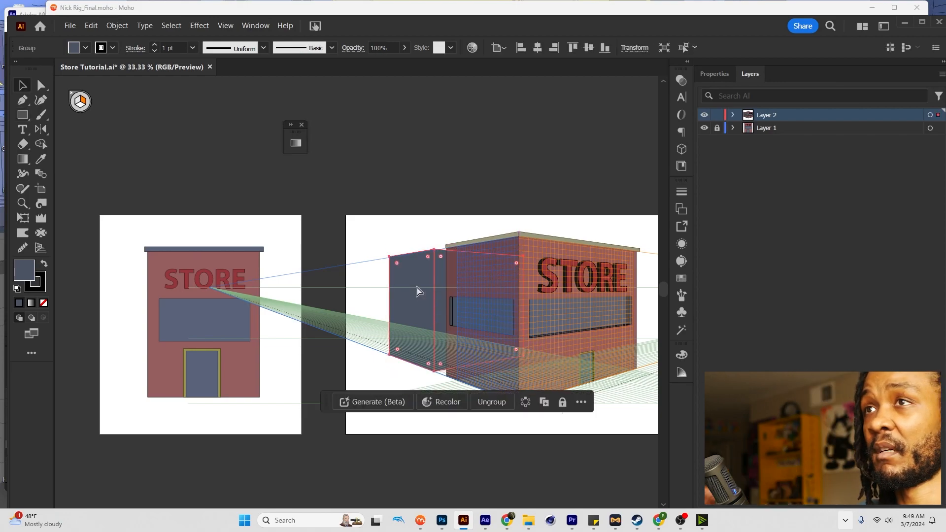
left_click(395, 170)
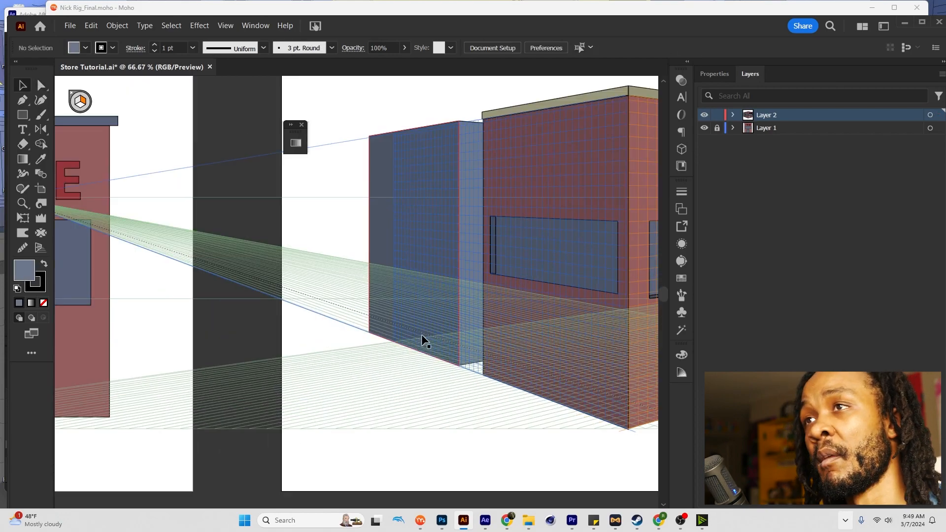
Draw a narrow lighter-blue door in the left plane at the base of the second building's left wall.
scroll(412, 315, "up", 1)
key("m")
left_click_drag(394, 267, 422, 352)
key("ctrl+z")
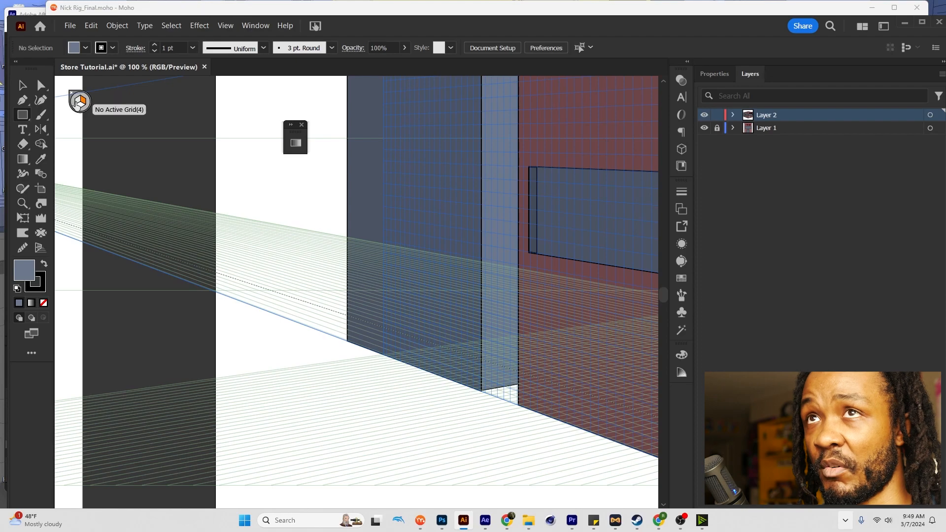
left_click_drag(425, 370, 395, 264)
key("v")
Hide the perspective grid and inspect the store's sign, windows and door together with the building behind it.
scroll(465, 272, "down", 2)
left_click_drag(465, 272, 480, 294)
scroll(424, 288, "down", 1)
left_click_drag(269, 290, 337, 271)
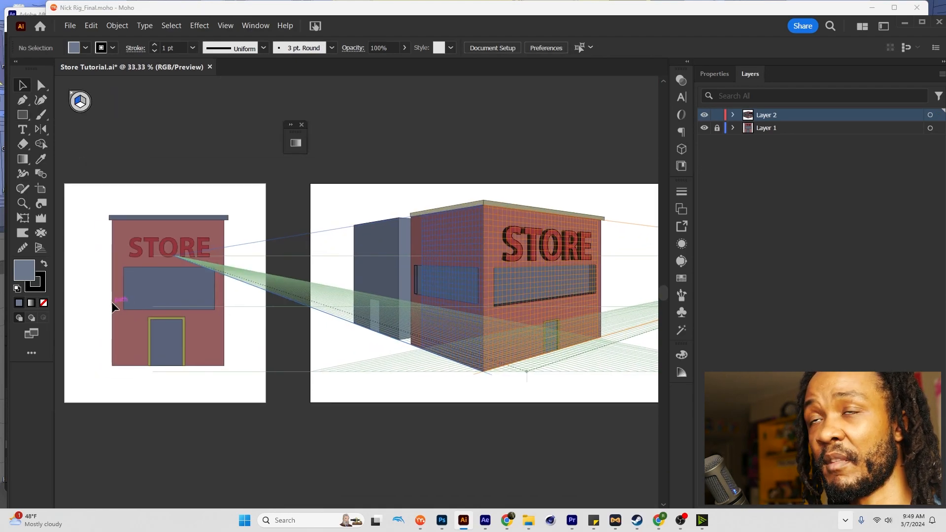
left_click_drag(158, 271, 245, 260)
left_click_drag(421, 264, 326, 282)
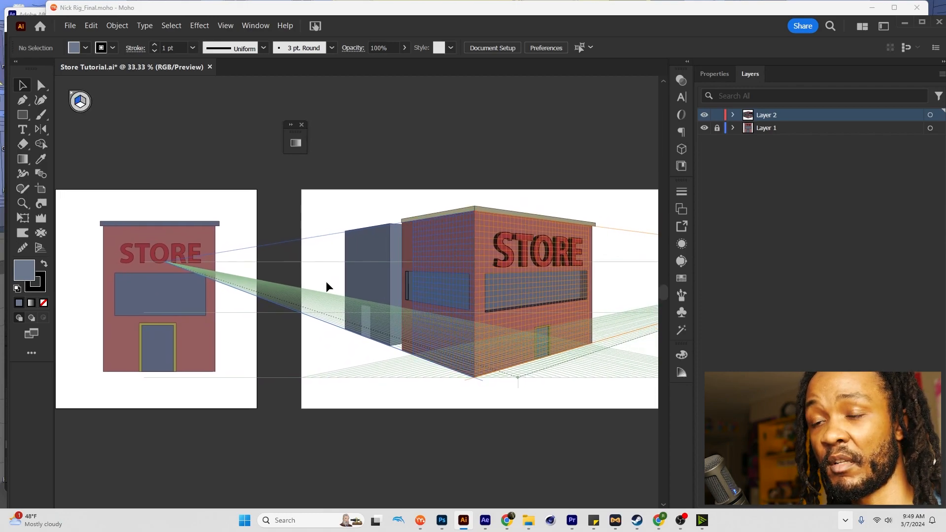
key("ctrl+shift+i")
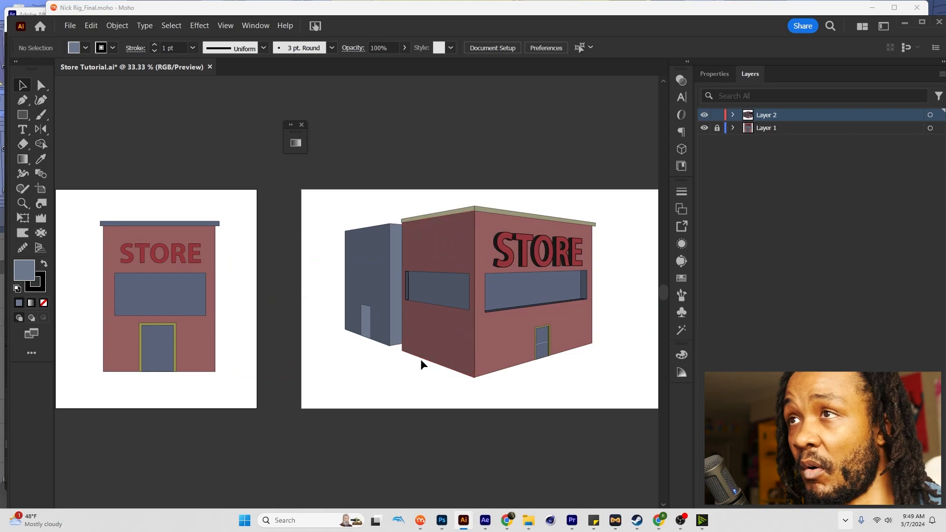
key("ctrl+equal")
key("ctrl+equal")
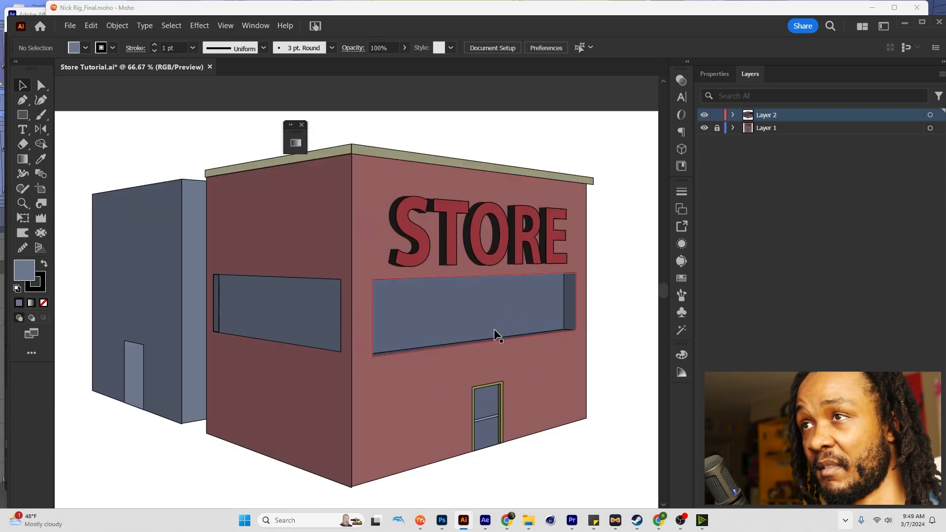
scroll(509, 395, "up", 2)
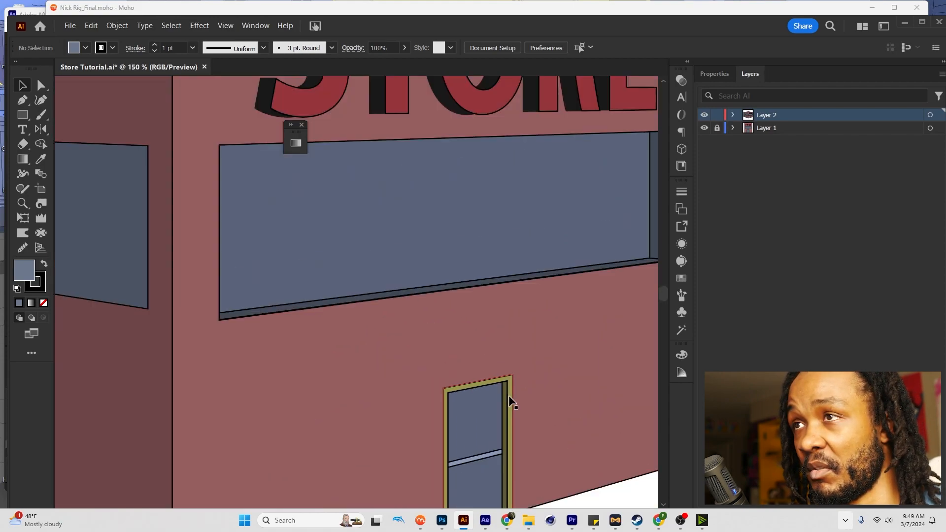
scroll(509, 395, "down", 2)
left_click_drag(542, 405, 496, 406)
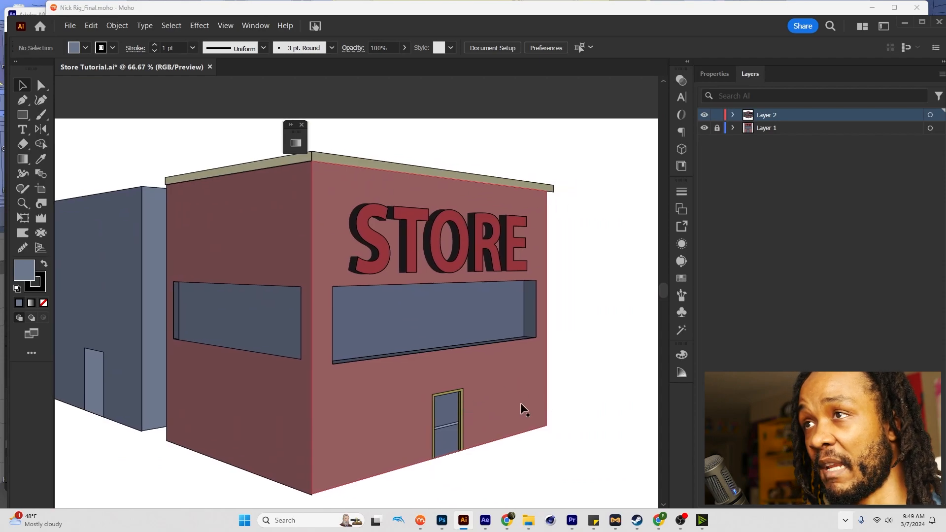
Show the perspective grid and draw a small brick on the right plane beside the door, filled with the side wall's darker red.
left_click(521, 404)
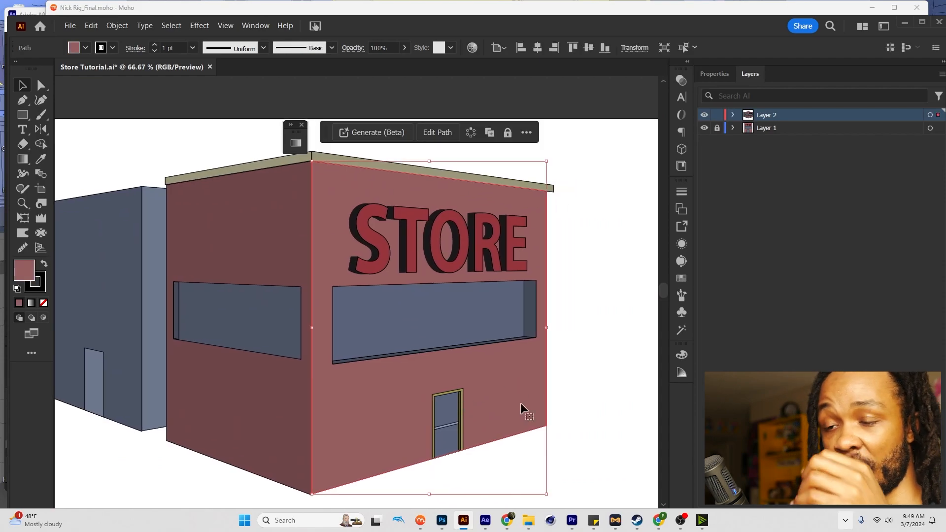
key("shift+p")
key("3")
key("m")
left_click_drag(492, 376, 514, 382)
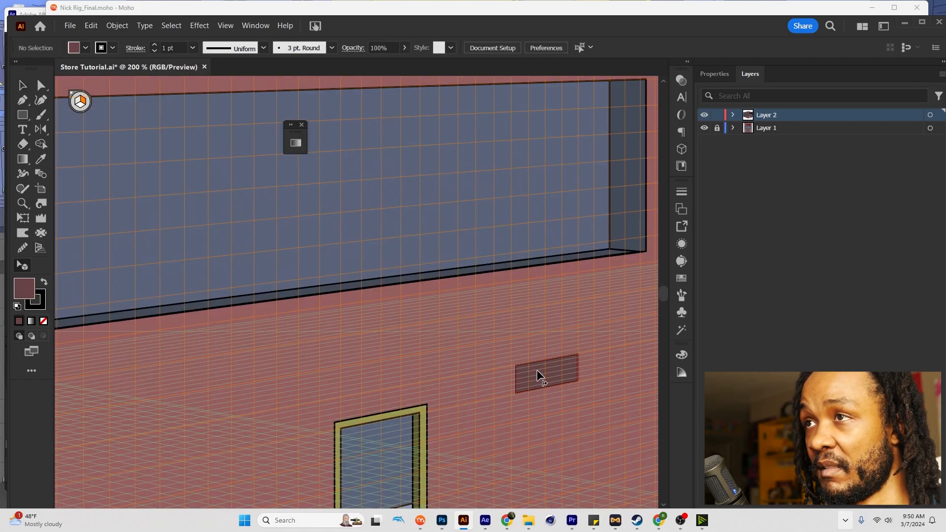
Duplicate the brick twice in perspective to form a row of two bricks directly beneath it.
left_click(536, 369)
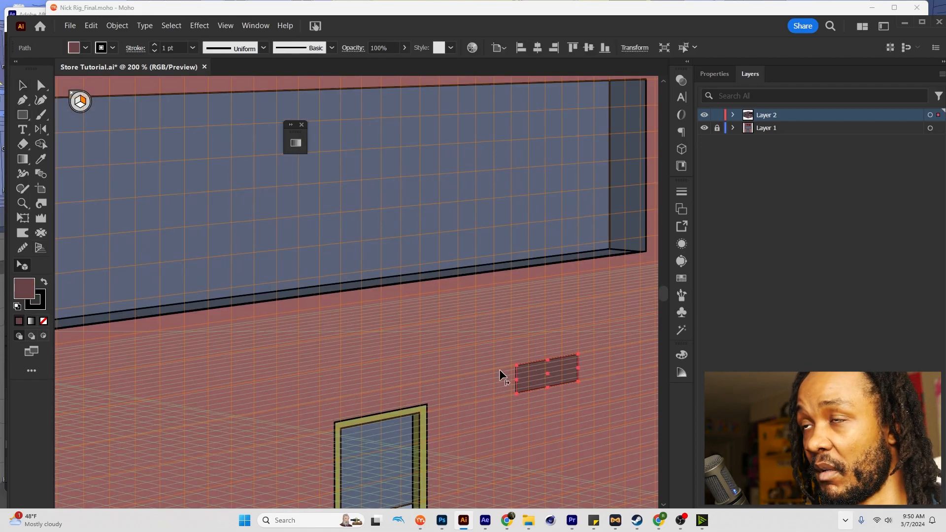
scroll(505, 366, "down", 2)
left_click_drag(526, 368, 418, 419)
scroll(466, 354, "up", 4)
scroll(418, 417, "down", 3, "alt")
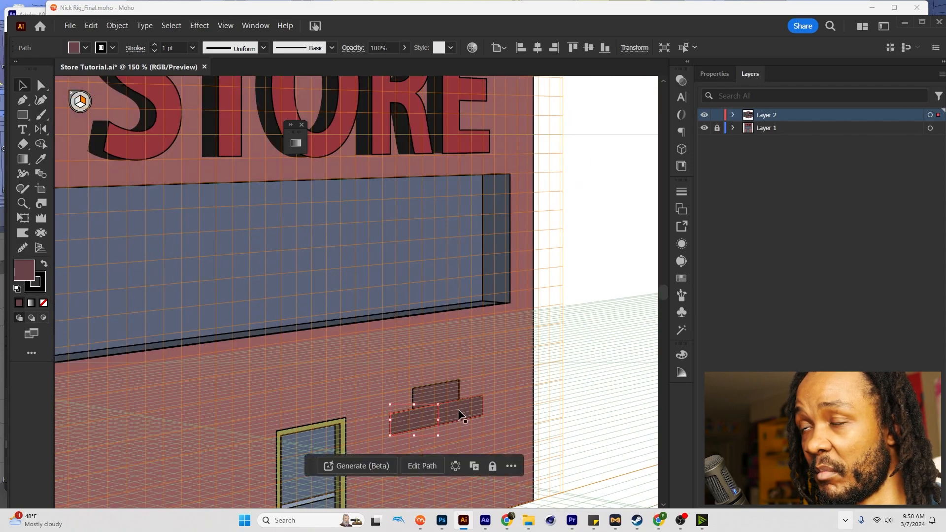
Select the three stacked bricks and scale them down together to about half their size.
left_click(458, 412, "shift")
left_click(449, 390, "shift")
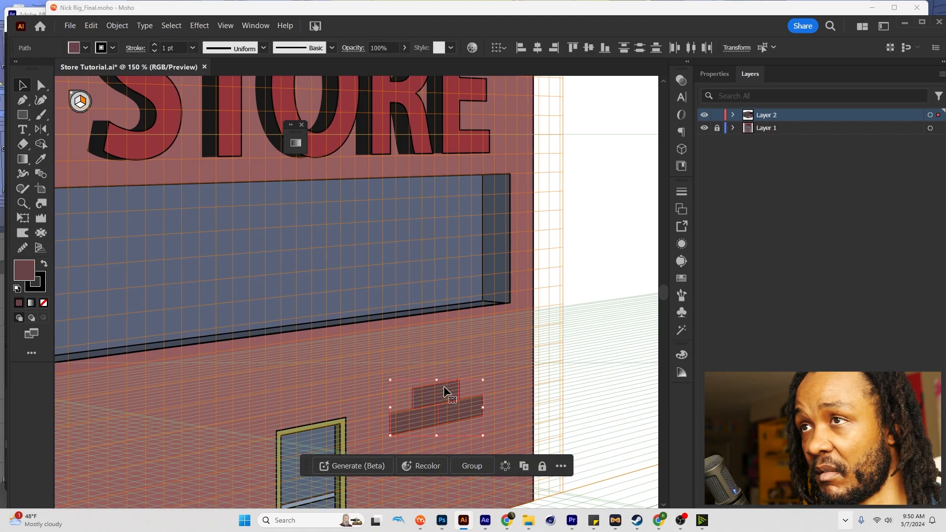
key("shift+v")
left_click_drag(438, 388, 449, 401)
key("v")
left_click(578, 367)
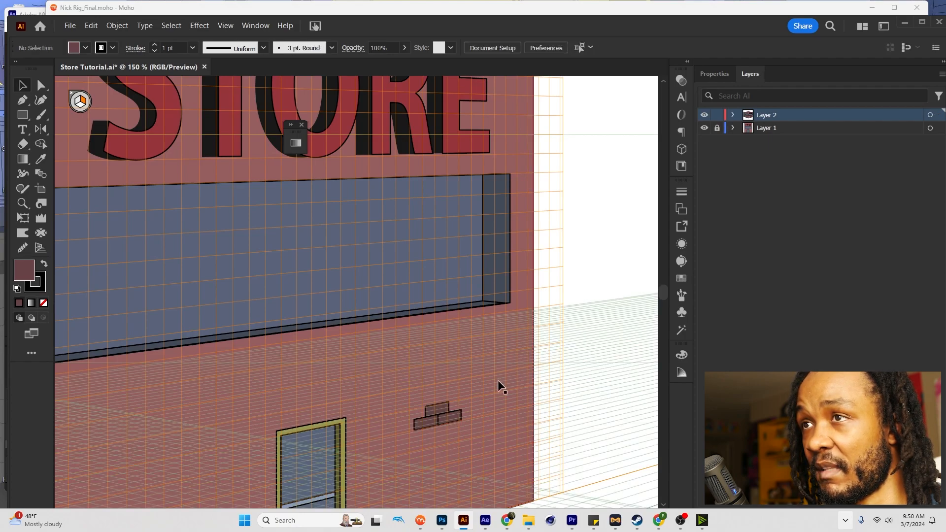
Copy the three-brick cluster in perspective to below the front window and near the front wall's lower corner, both on the door's left side.
scroll(493, 391, "down", 4)
scroll(471, 398, "up", 6)
left_click(485, 380)
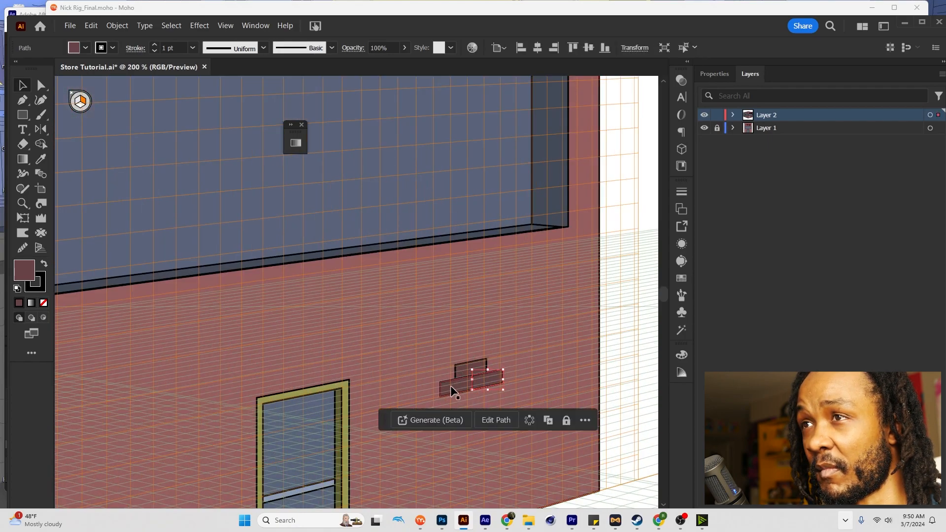
left_click(450, 385, "shift")
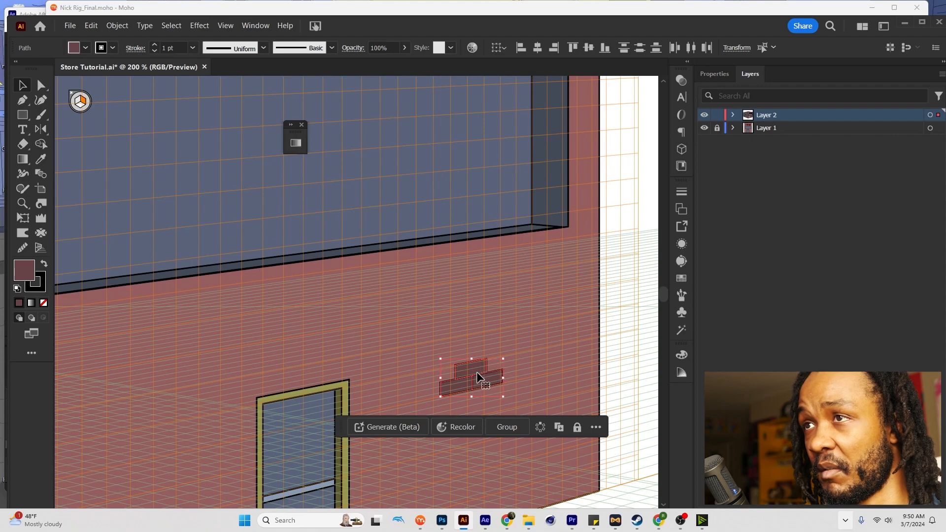
key("shift+v")
left_click_drag(477, 375, 295, 456)
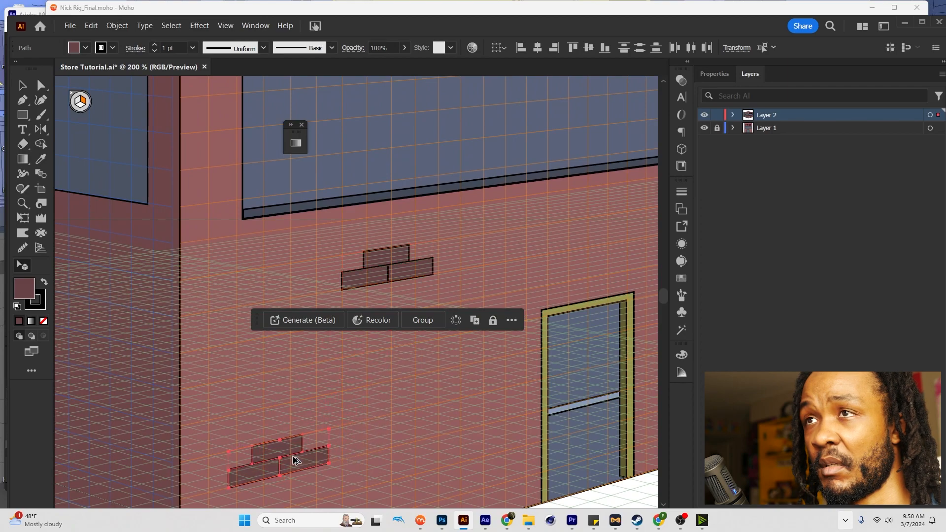
Duplicate a brick in perspective and place it under the lower row of the cluster below the front window.
left_click_drag(393, 259, 393, 295)
scroll(393, 294, "up", 3)
left_click(397, 295)
left_click_drag(397, 297, 390, 297)
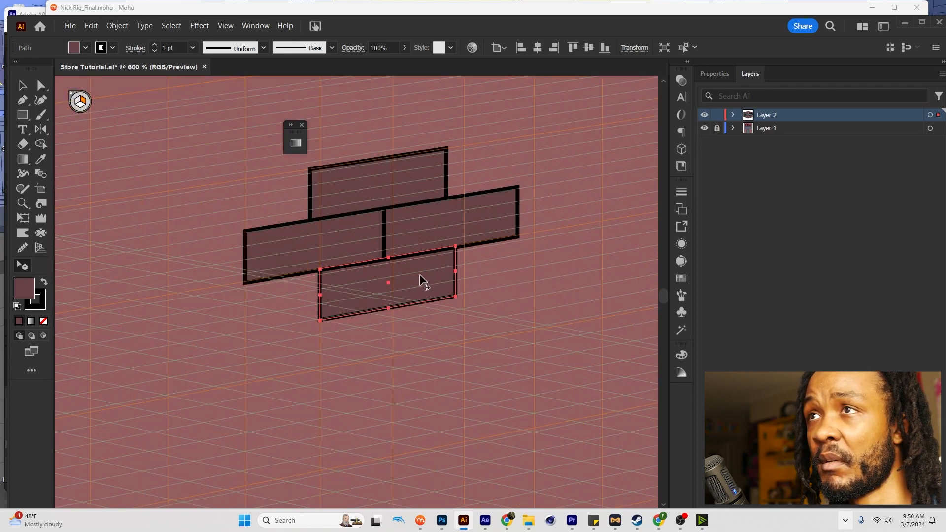
Deselect the brick, hide the perspective grid, and review the perspective scene beside the flat store artwork.
scroll(418, 274, "down", 5)
left_click(598, 376)
left_click_drag(598, 376, 471, 426)
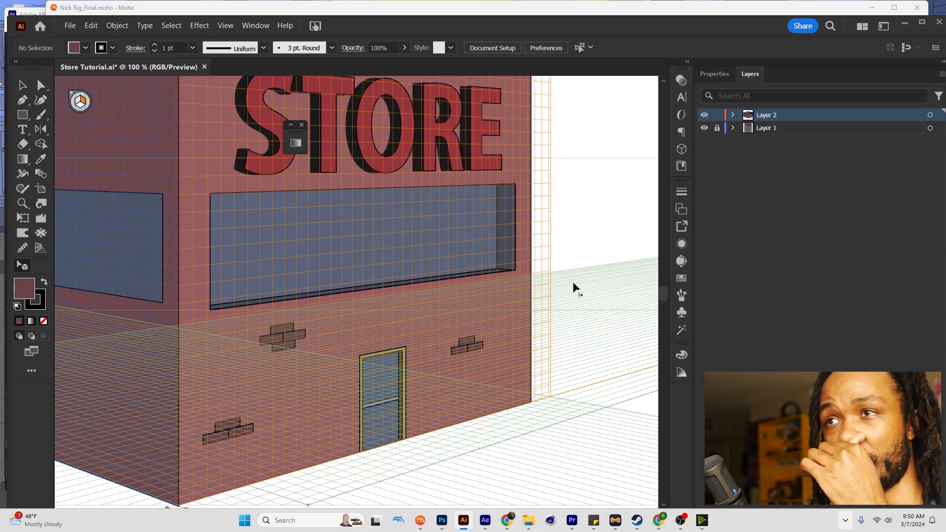
scroll(614, 229, "down", 2)
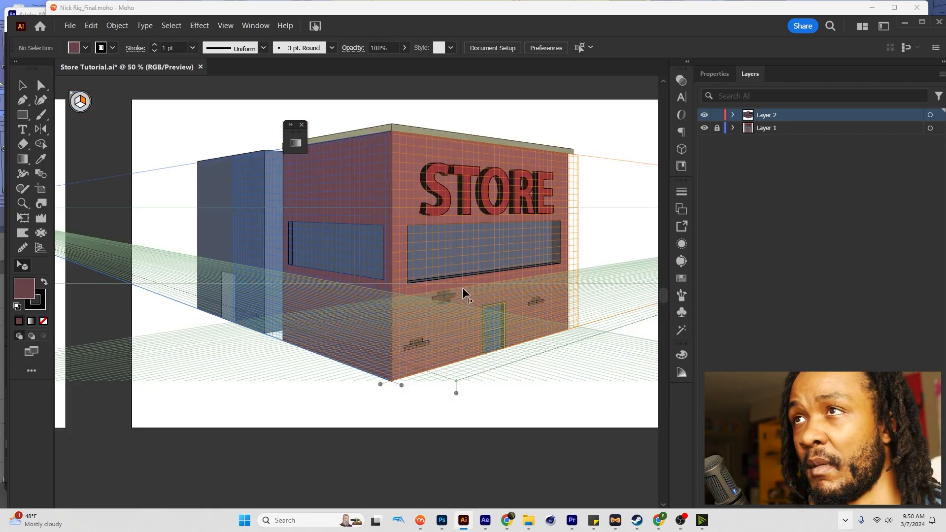
key("ctrl+shift+i")
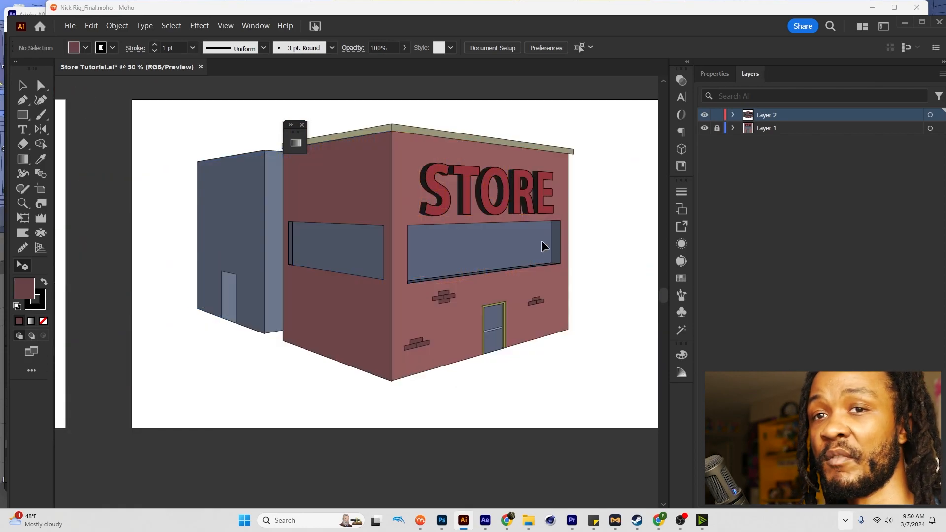
left_click_drag(433, 243, 485, 283)
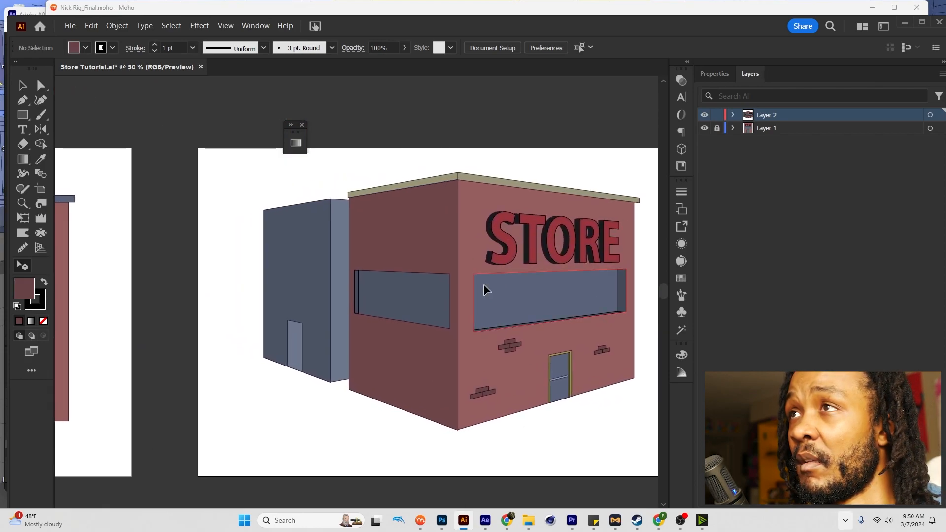
scroll(483, 284, "down", 1)
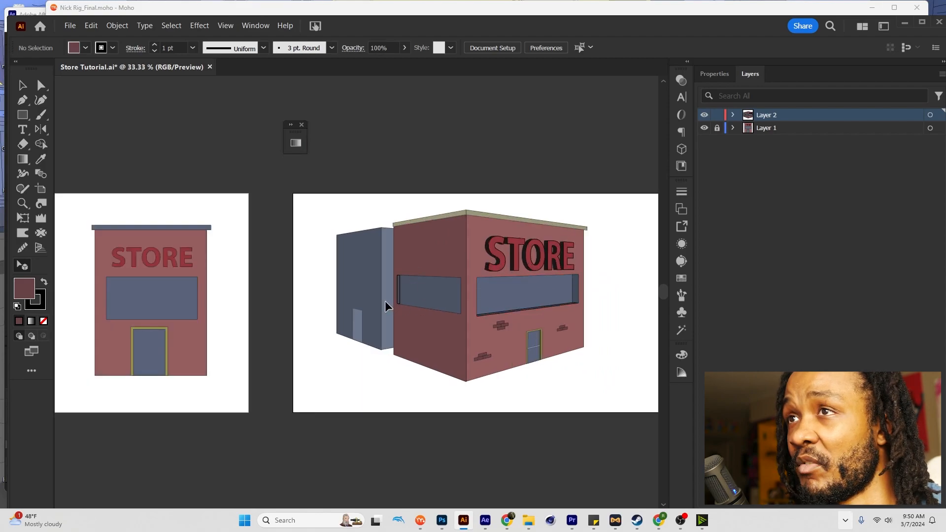
left_click_drag(457, 289, 442, 313)
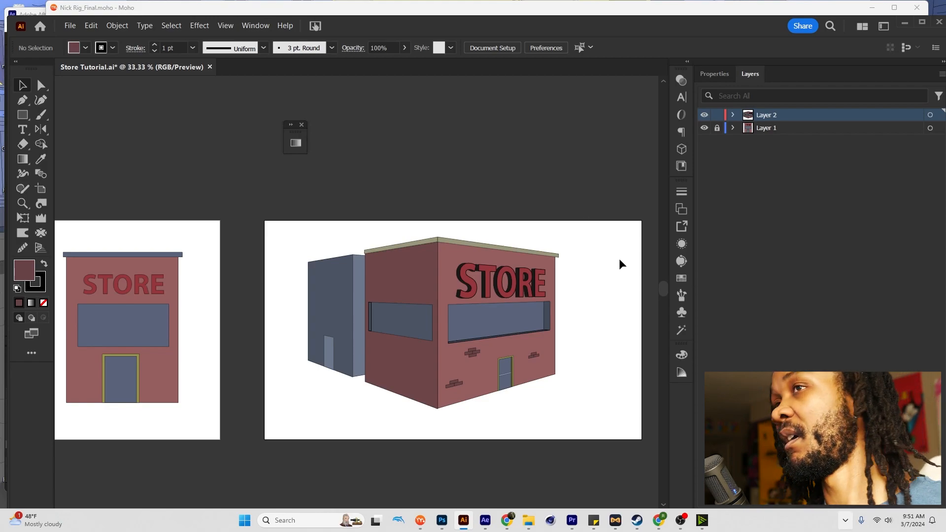
left_click_drag(444, 270, 484, 252)
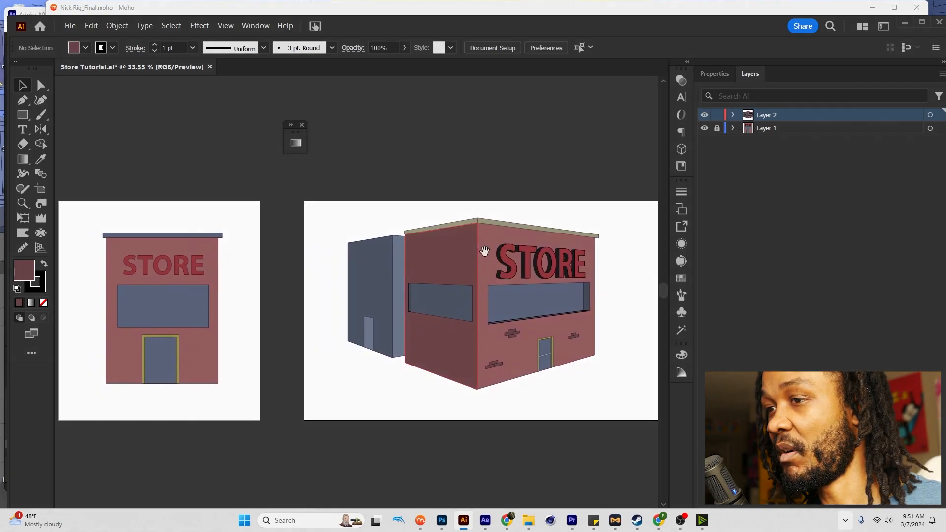